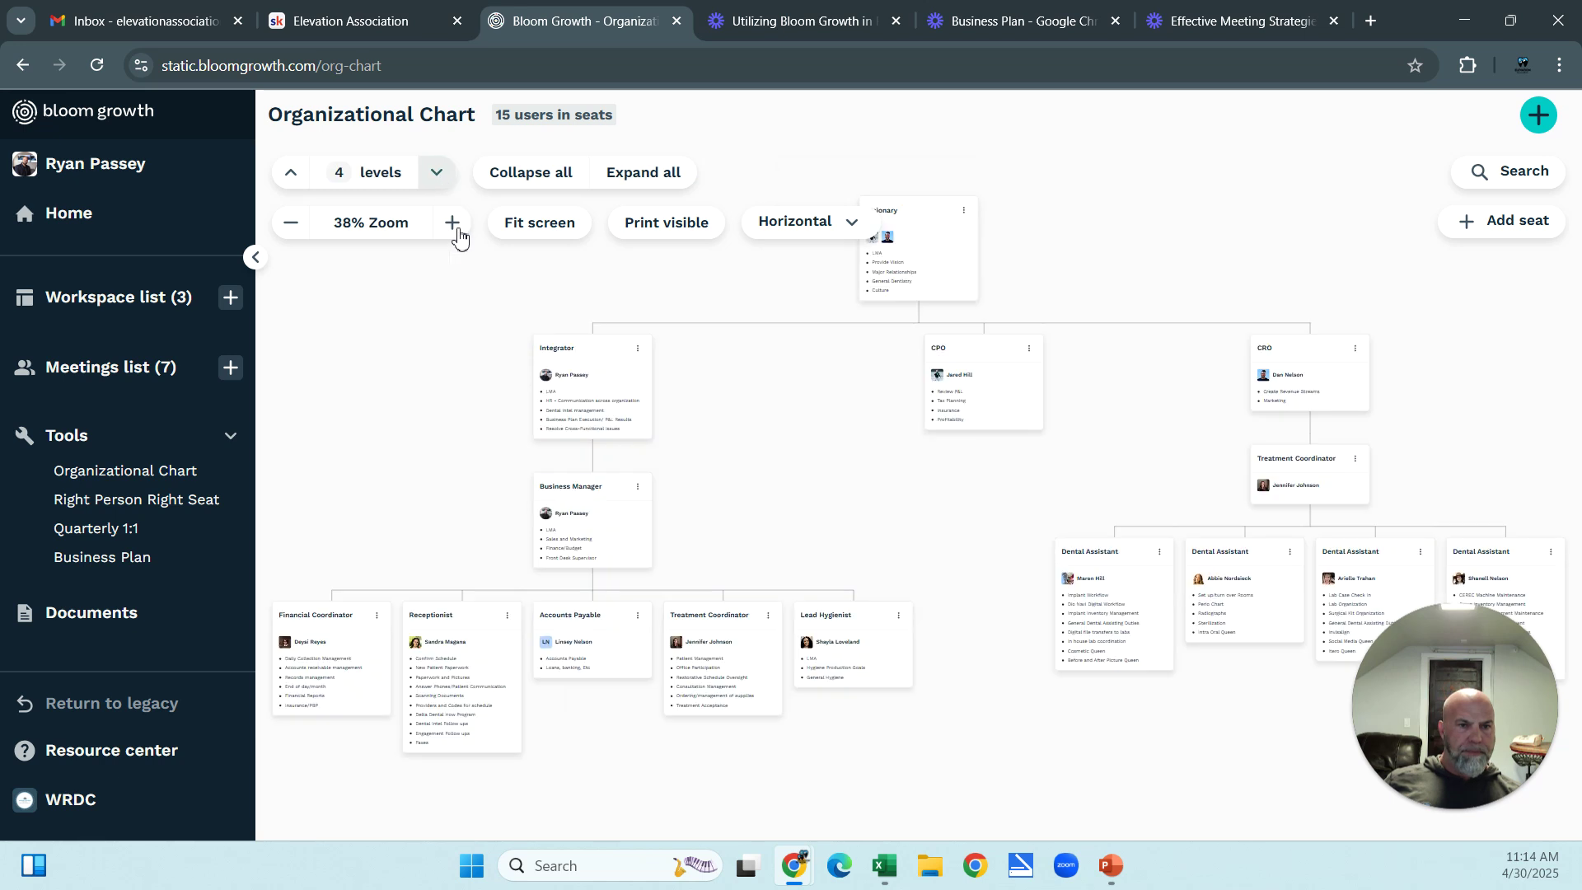
{"action": "left_click_drag", "start_coordinate": [924, 566], "coordinate": [893, 660]}
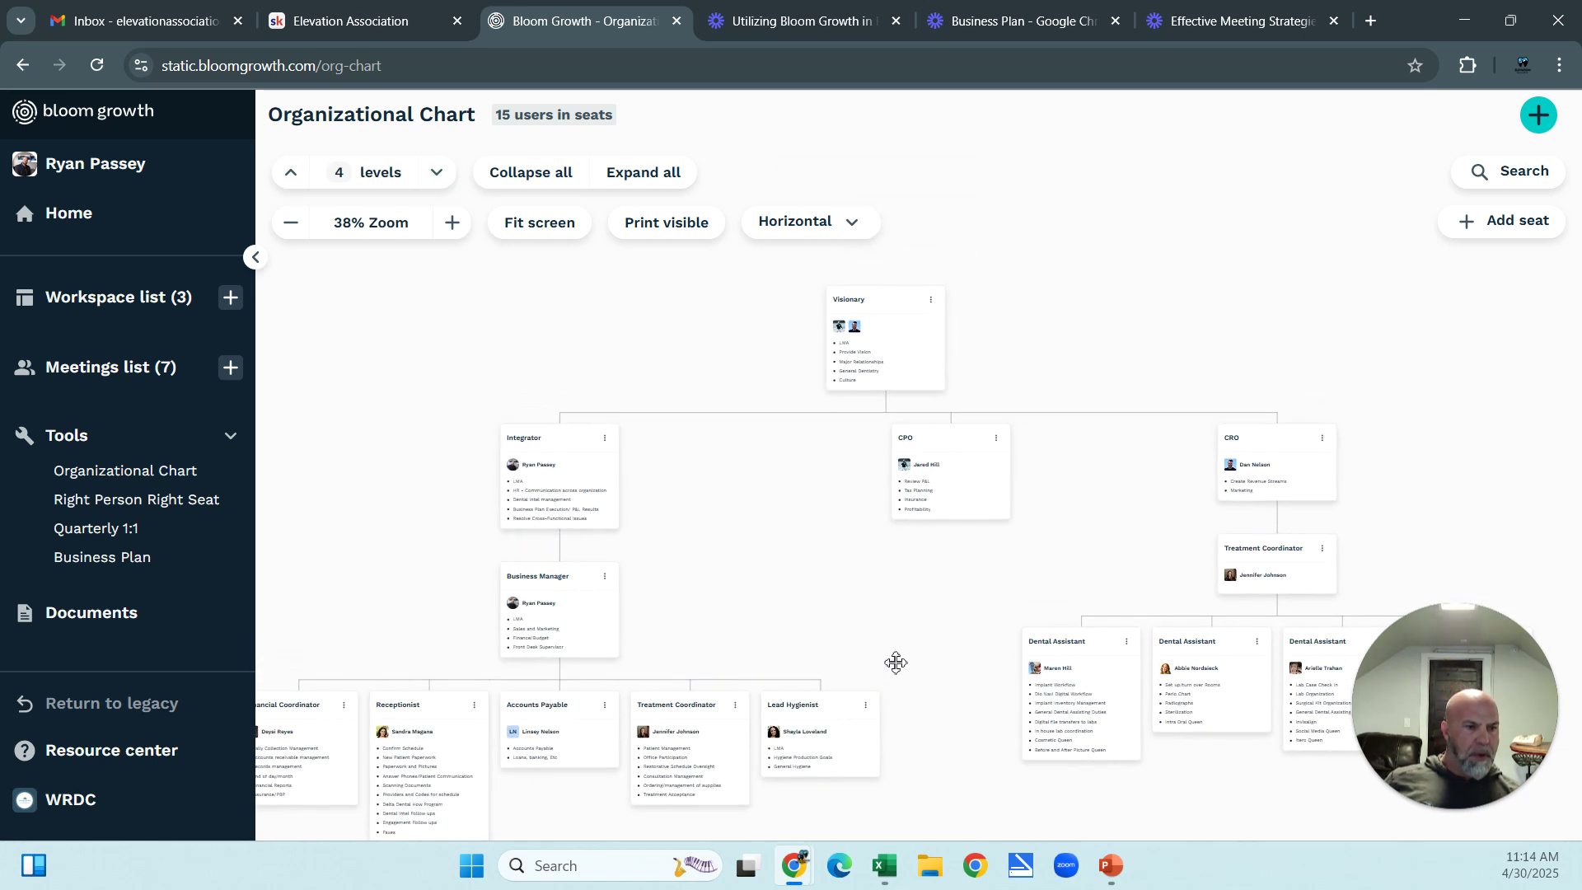
{"action": "left_click", "coordinate": [100, 801]}
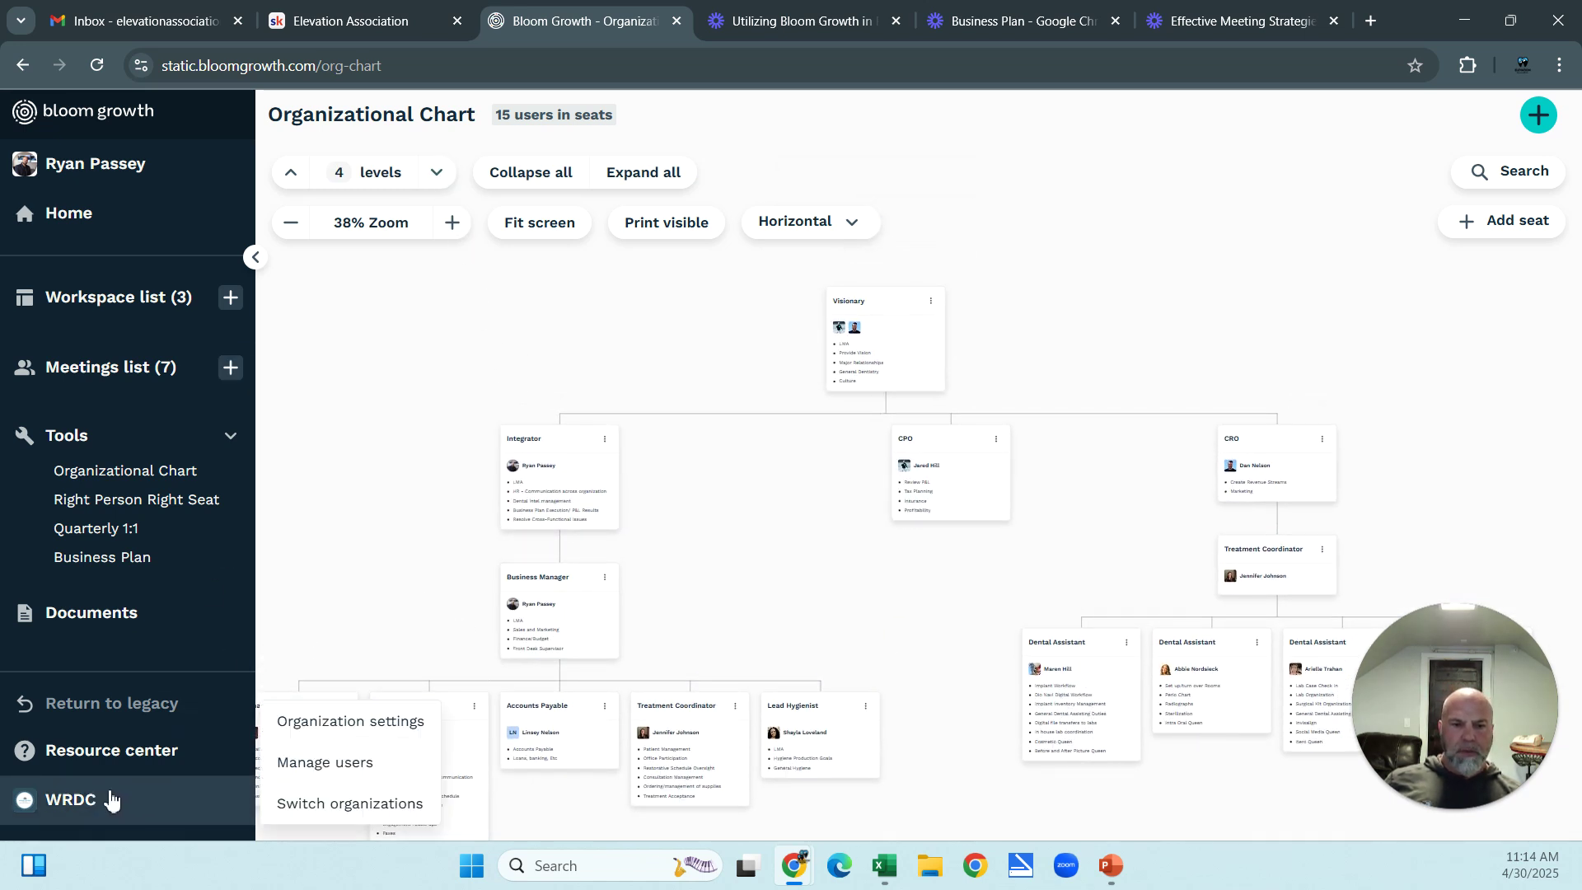
{"action": "left_click", "coordinate": [344, 807]}
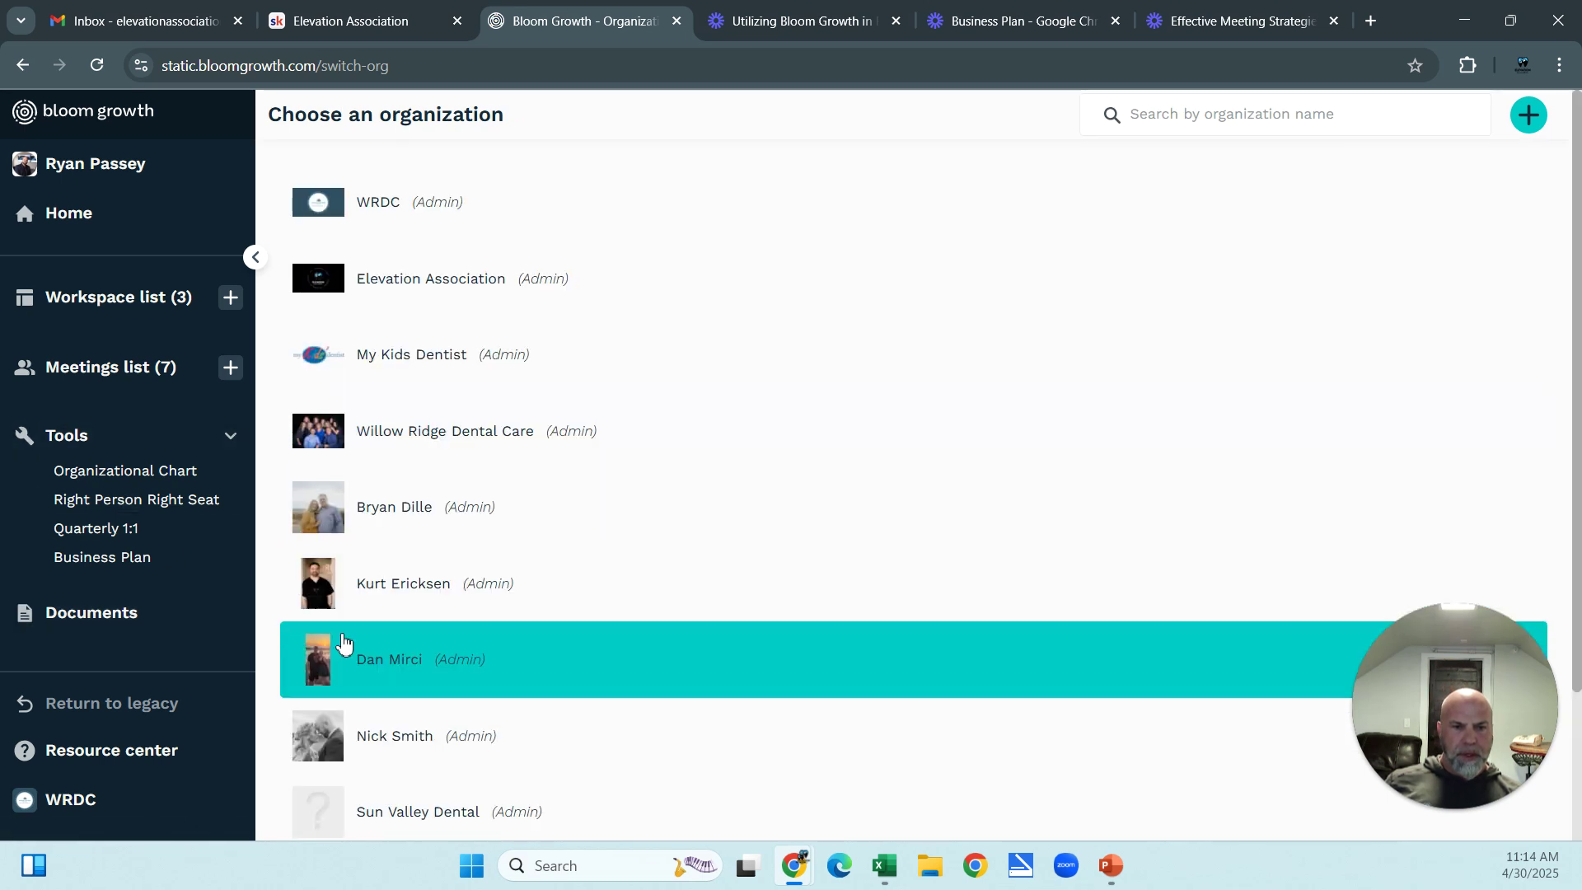
{"action": "left_click", "coordinate": [384, 604]}
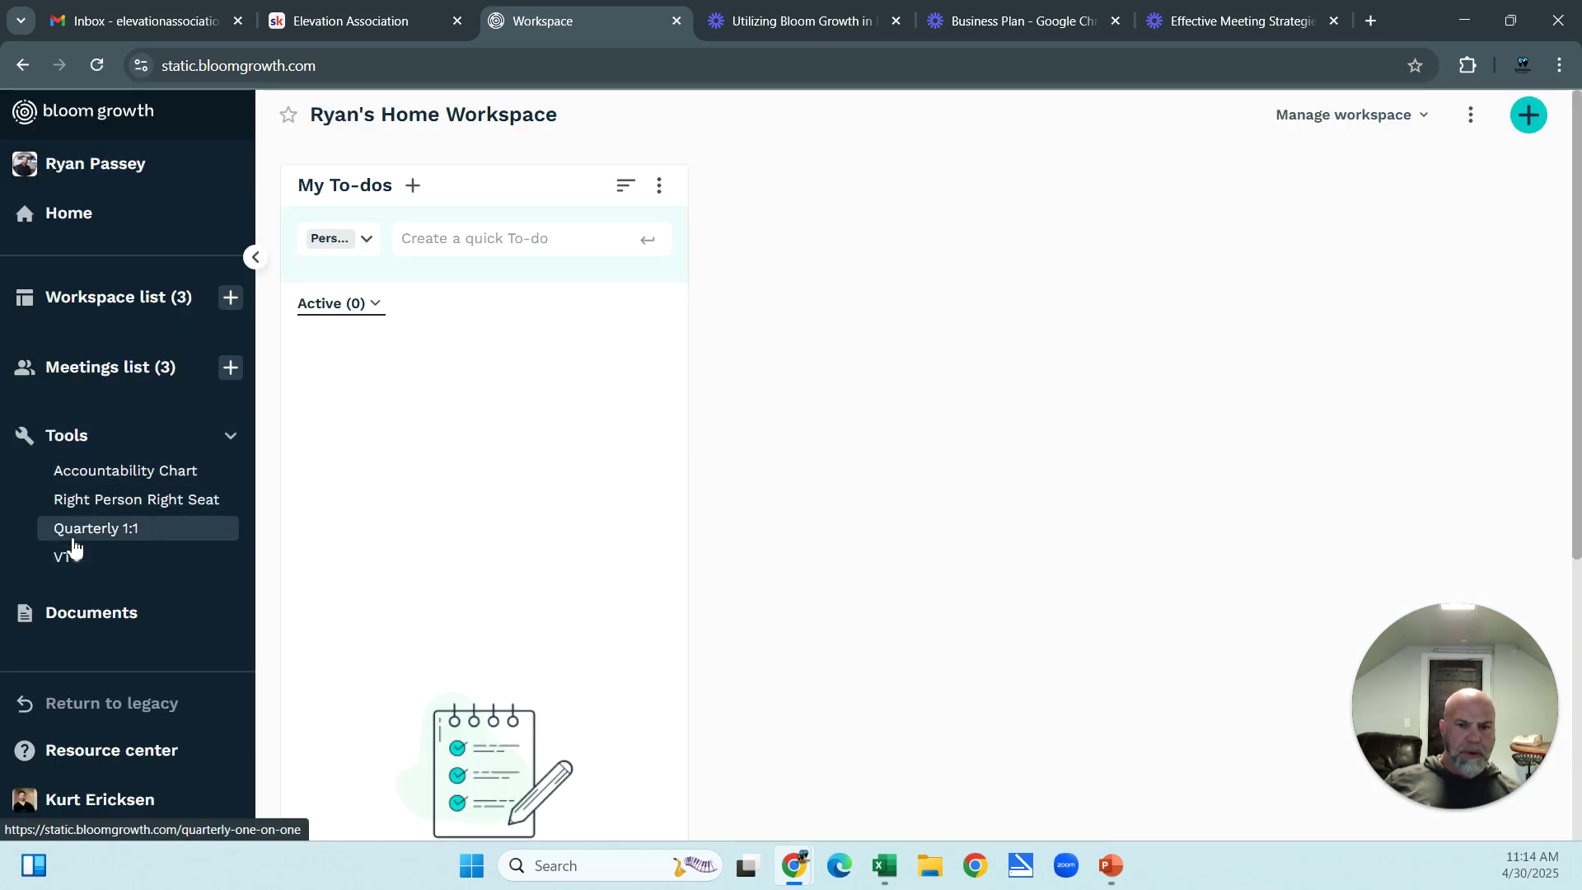
- Open the Accountability Chart and expand it to 4 levels
{"action": "left_click", "coordinate": [85, 485]}
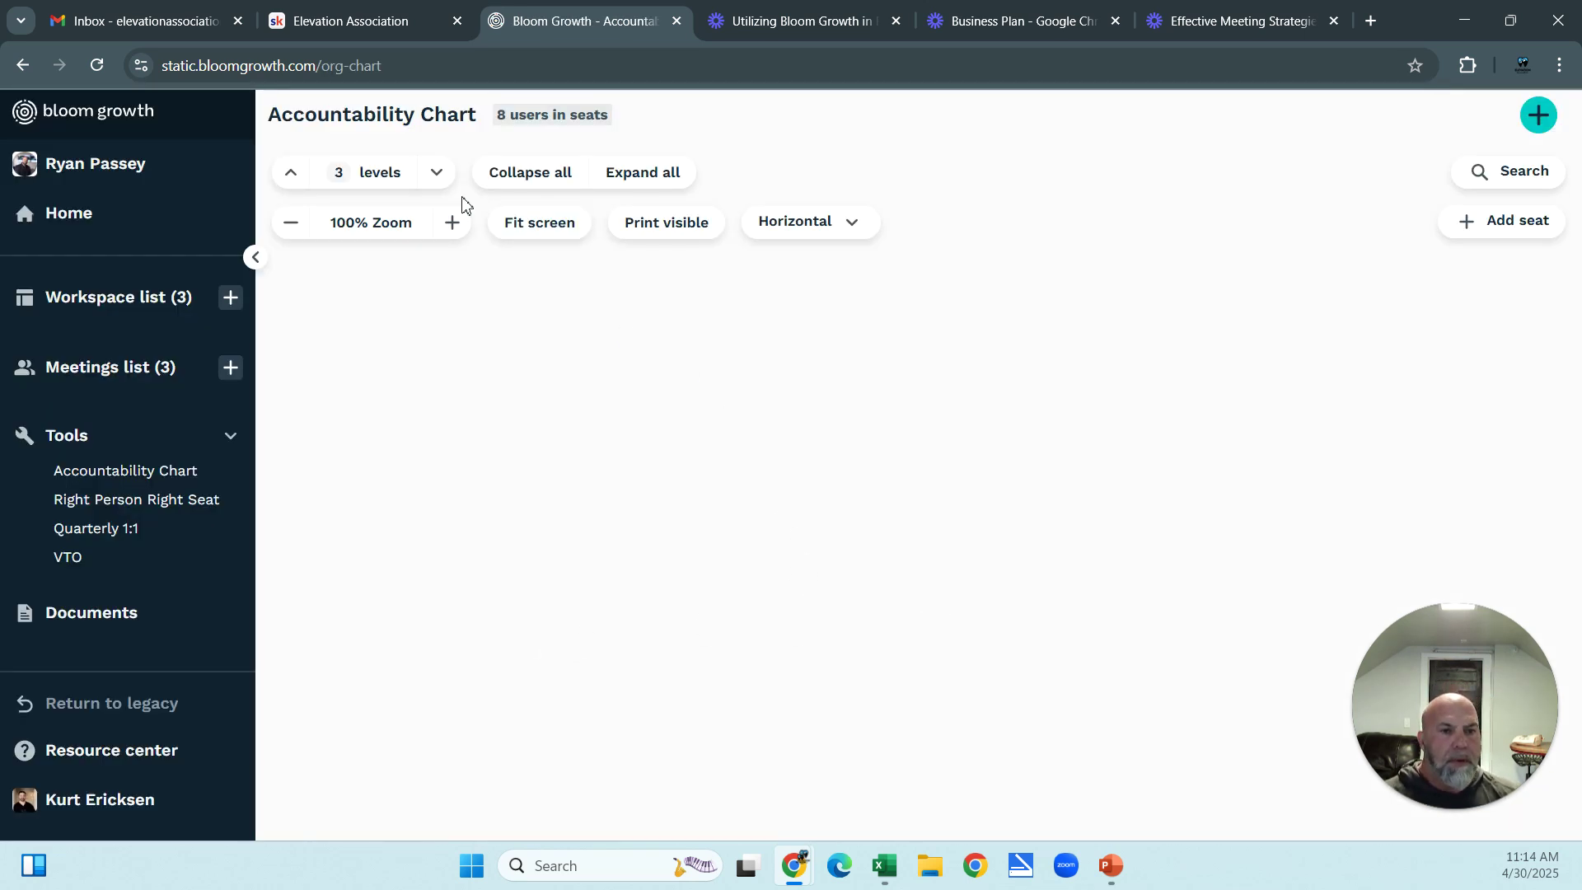
{"action": "left_click", "coordinate": [438, 175]}
{"action": "left_click_drag", "start_coordinate": [530, 597], "coordinate": [549, 643]}
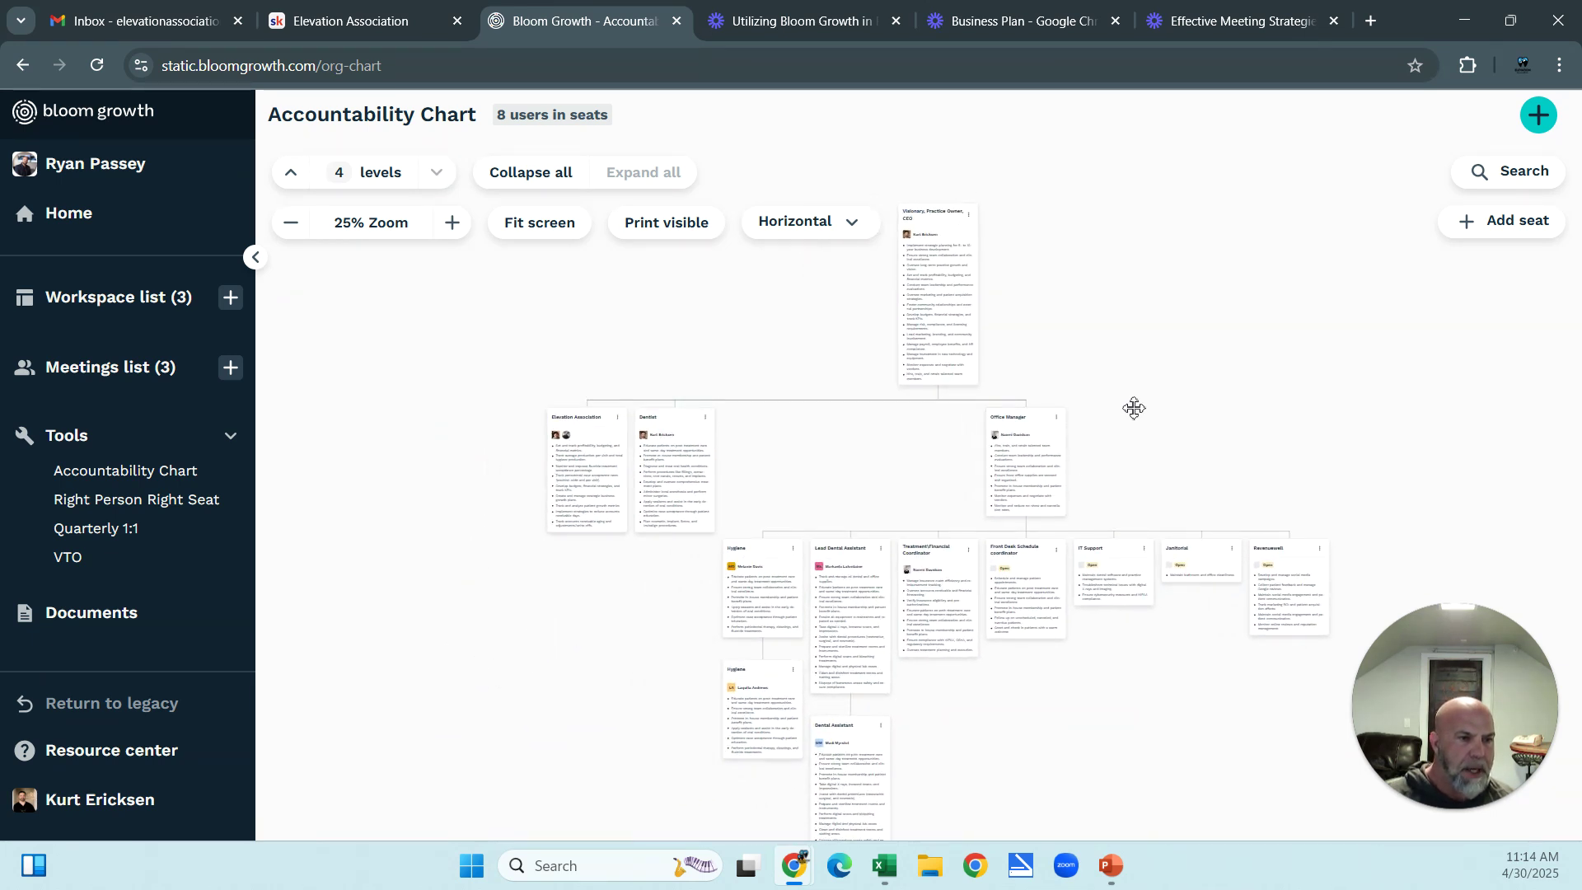
- Examine the roles listed on the Visionary, Practice Owner, CEO seat
{"action": "scroll", "coordinate": [1137, 349], "scroll_direction": "up", "scroll_amount": 5}
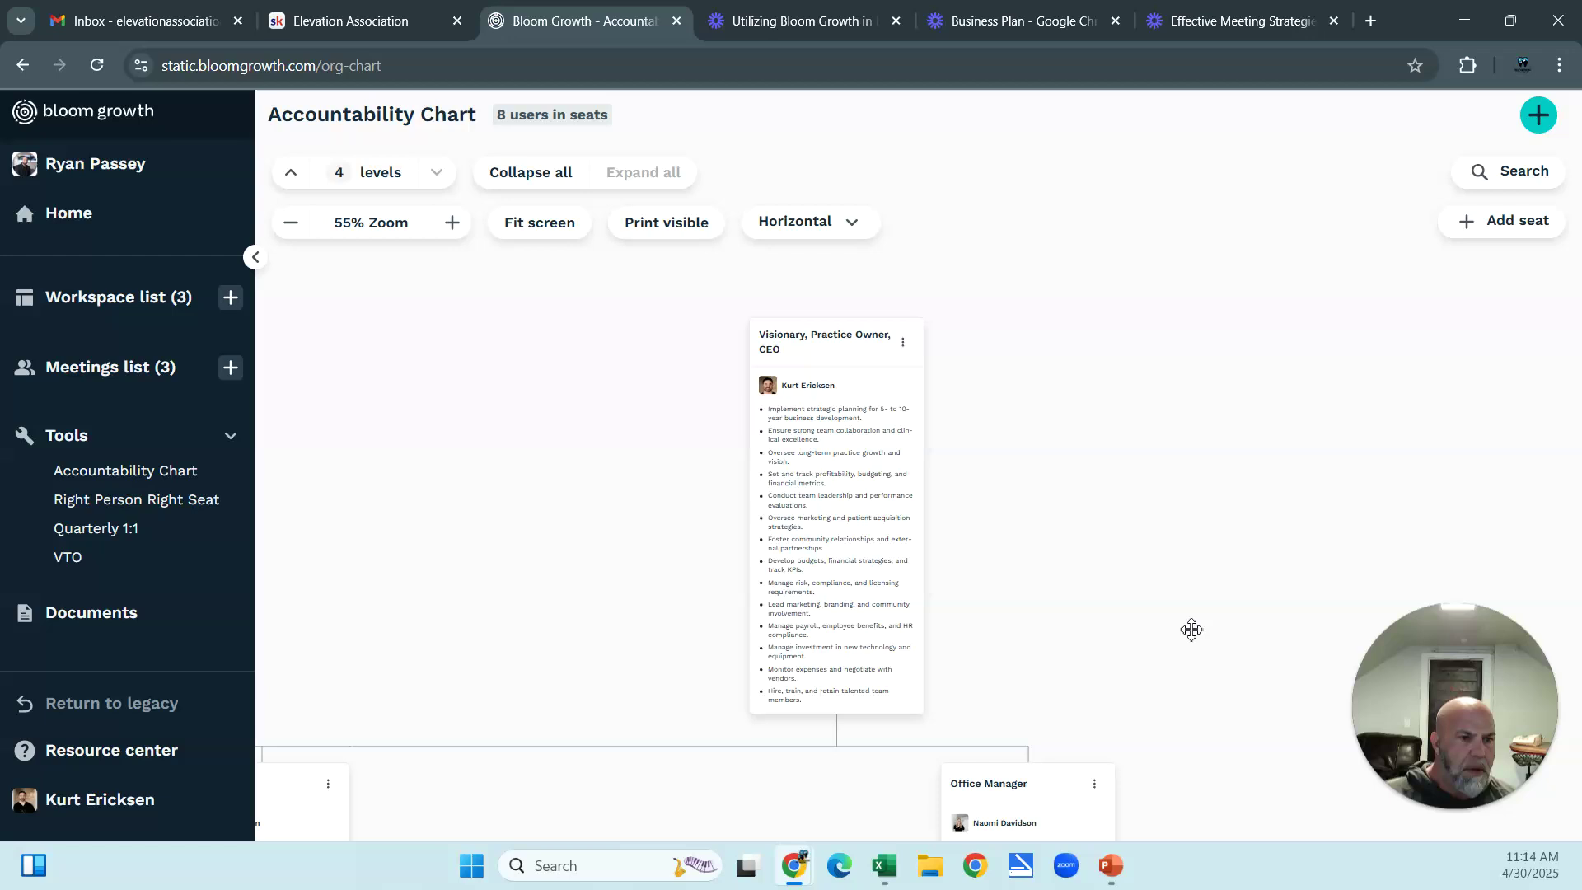
{"action": "scroll", "coordinate": [1095, 541], "scroll_direction": "up", "scroll_amount": 1}
{"action": "left_click_drag", "start_coordinate": [1095, 541], "coordinate": [1146, 596]}
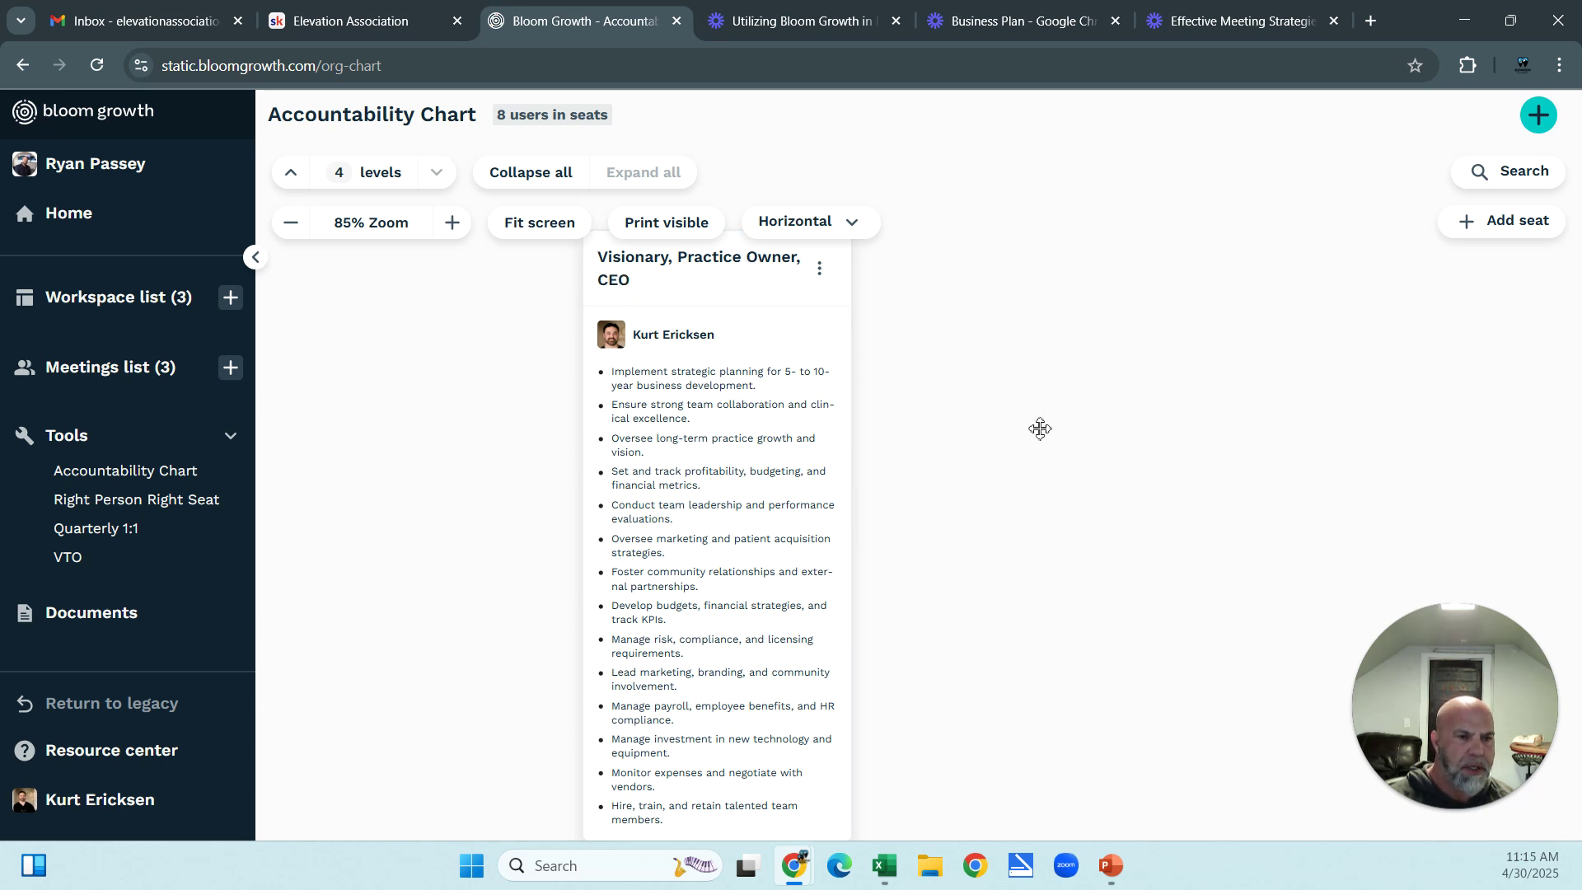
- View the details of the Dentist seat below the CEO seat, and close them again
{"action": "left_click_drag", "start_coordinate": [1038, 428], "coordinate": [914, 269]}
{"action": "scroll", "coordinate": [972, 460], "scroll_direction": "down", "scroll_amount": 2}
{"action": "scroll", "coordinate": [973, 459], "scroll_direction": "down", "scroll_amount": 2}
{"action": "left_click_drag", "start_coordinate": [613, 697], "coordinate": [1003, 639]}
{"action": "left_click", "coordinate": [672, 595]}
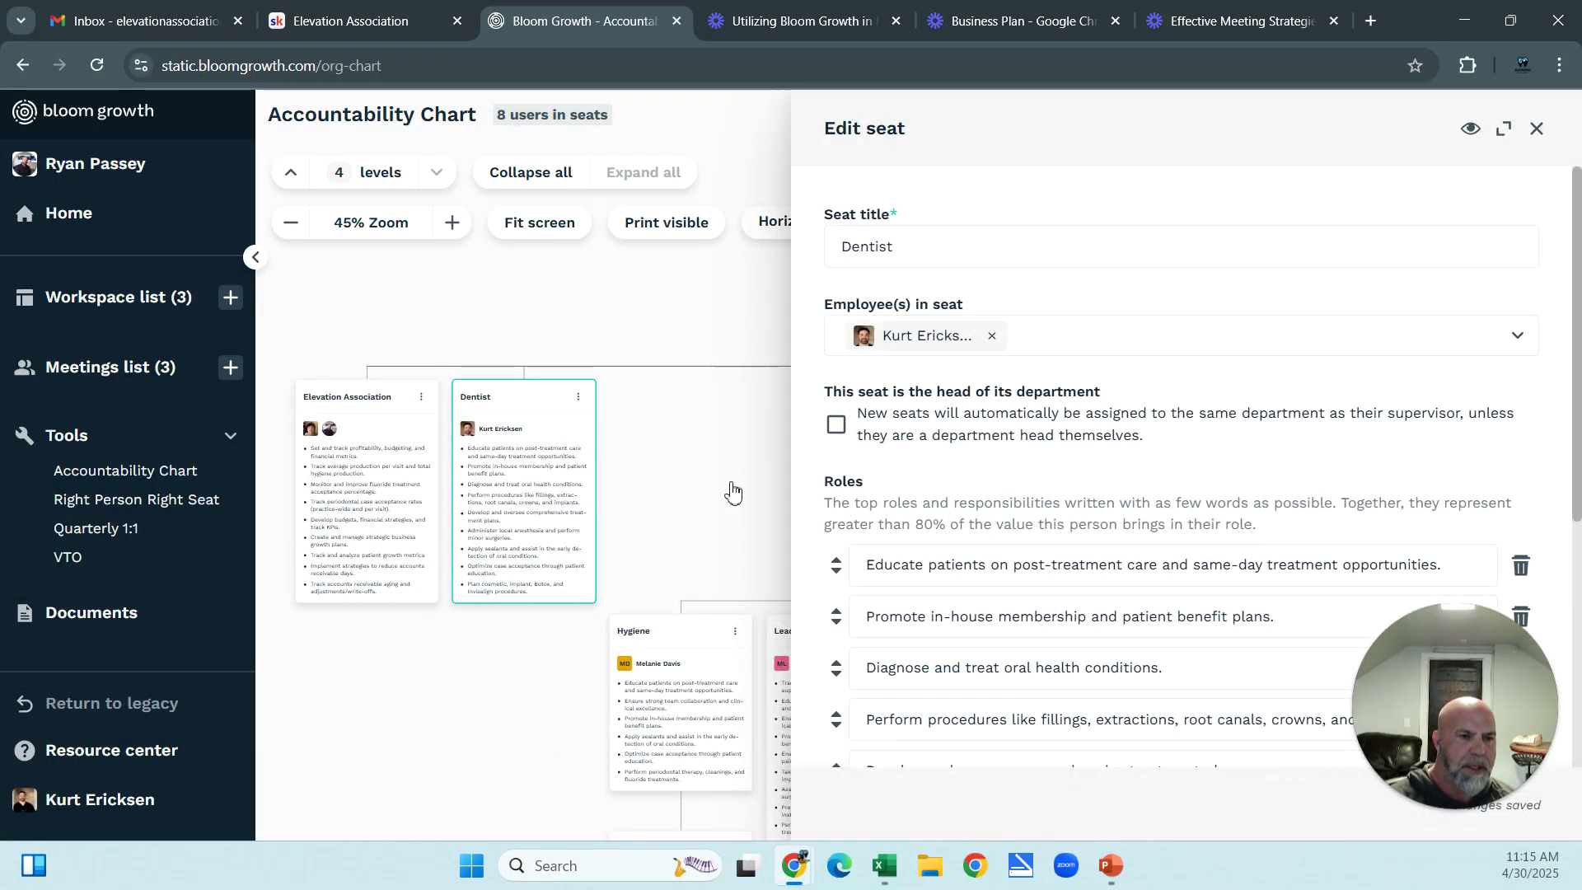
{"action": "left_click", "coordinate": [733, 493]}
- Follow the chart from the CEO seat to the Office Manager seat and view that seat's details
{"action": "left_click_drag", "start_coordinate": [768, 334], "coordinate": [709, 554]}
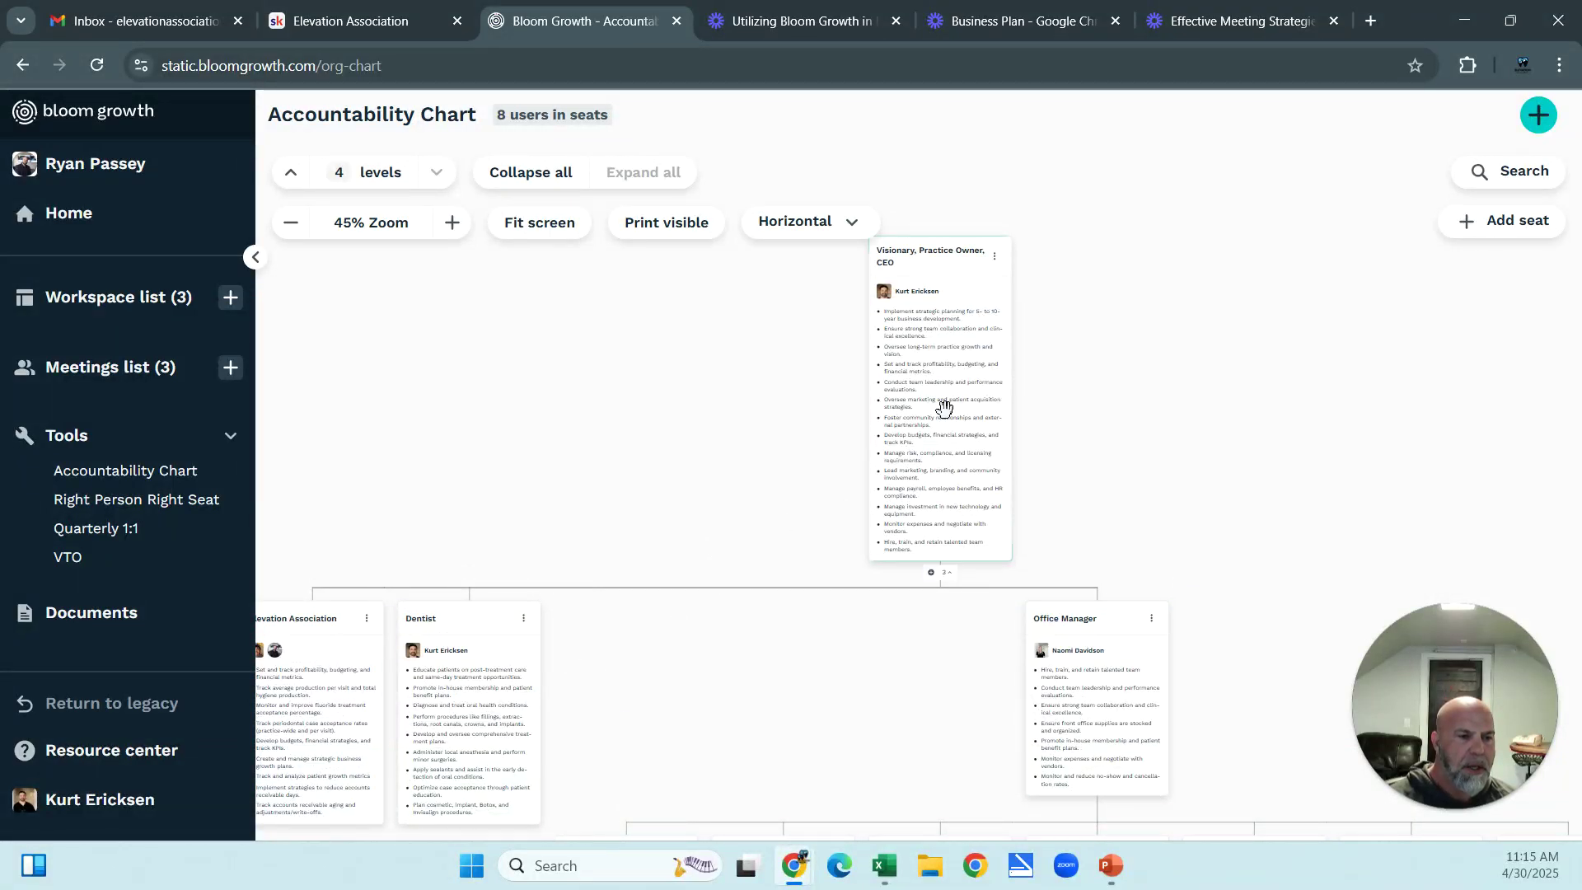
{"action": "left_click_drag", "start_coordinate": [1144, 404], "coordinate": [1012, 336]}
{"action": "left_click", "coordinate": [969, 595]}
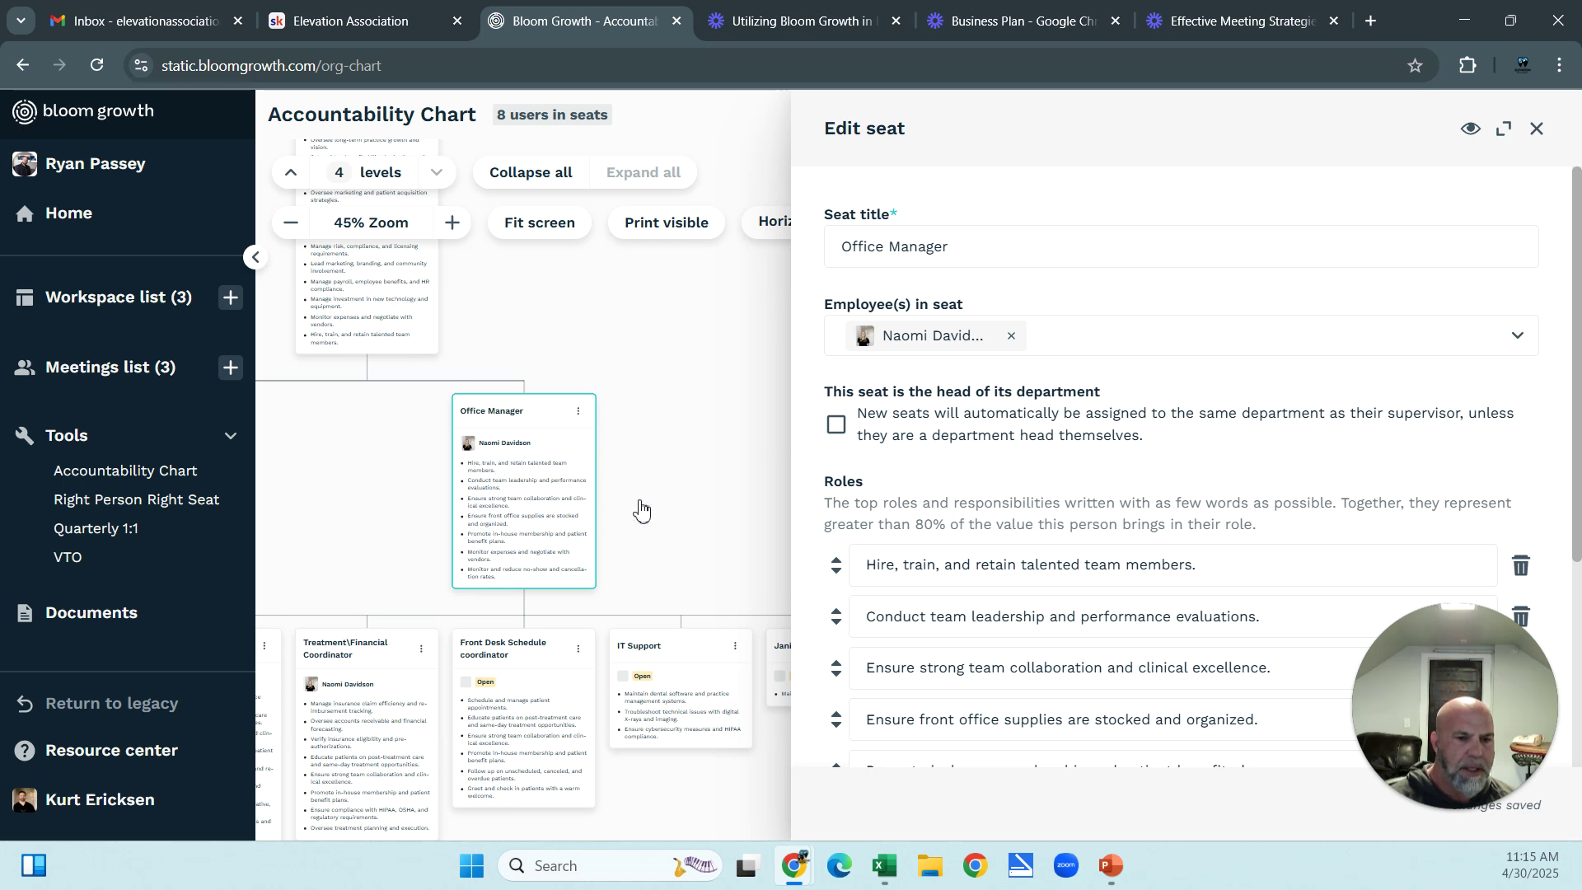
{"action": "left_click", "coordinate": [734, 462]}
{"action": "left_click_drag", "start_coordinate": [734, 462], "coordinate": [1222, 289]}
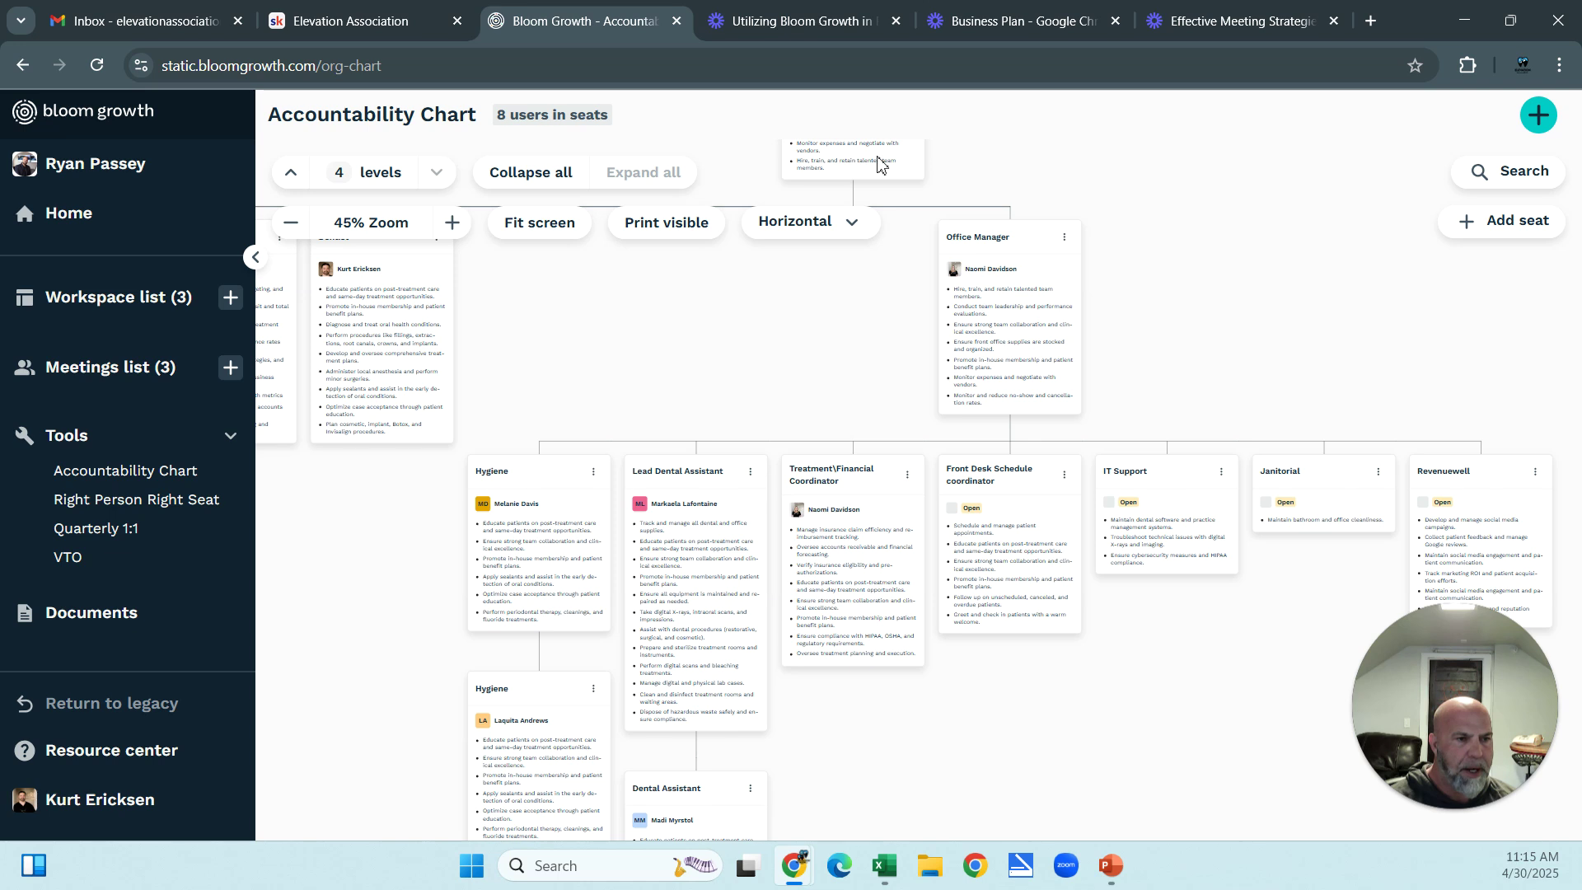
- Examine the two Hygiene seats under the Office Manager, leaving the chart without a new seat
{"action": "left_click_drag", "start_coordinate": [1008, 700], "coordinate": [981, 650]}
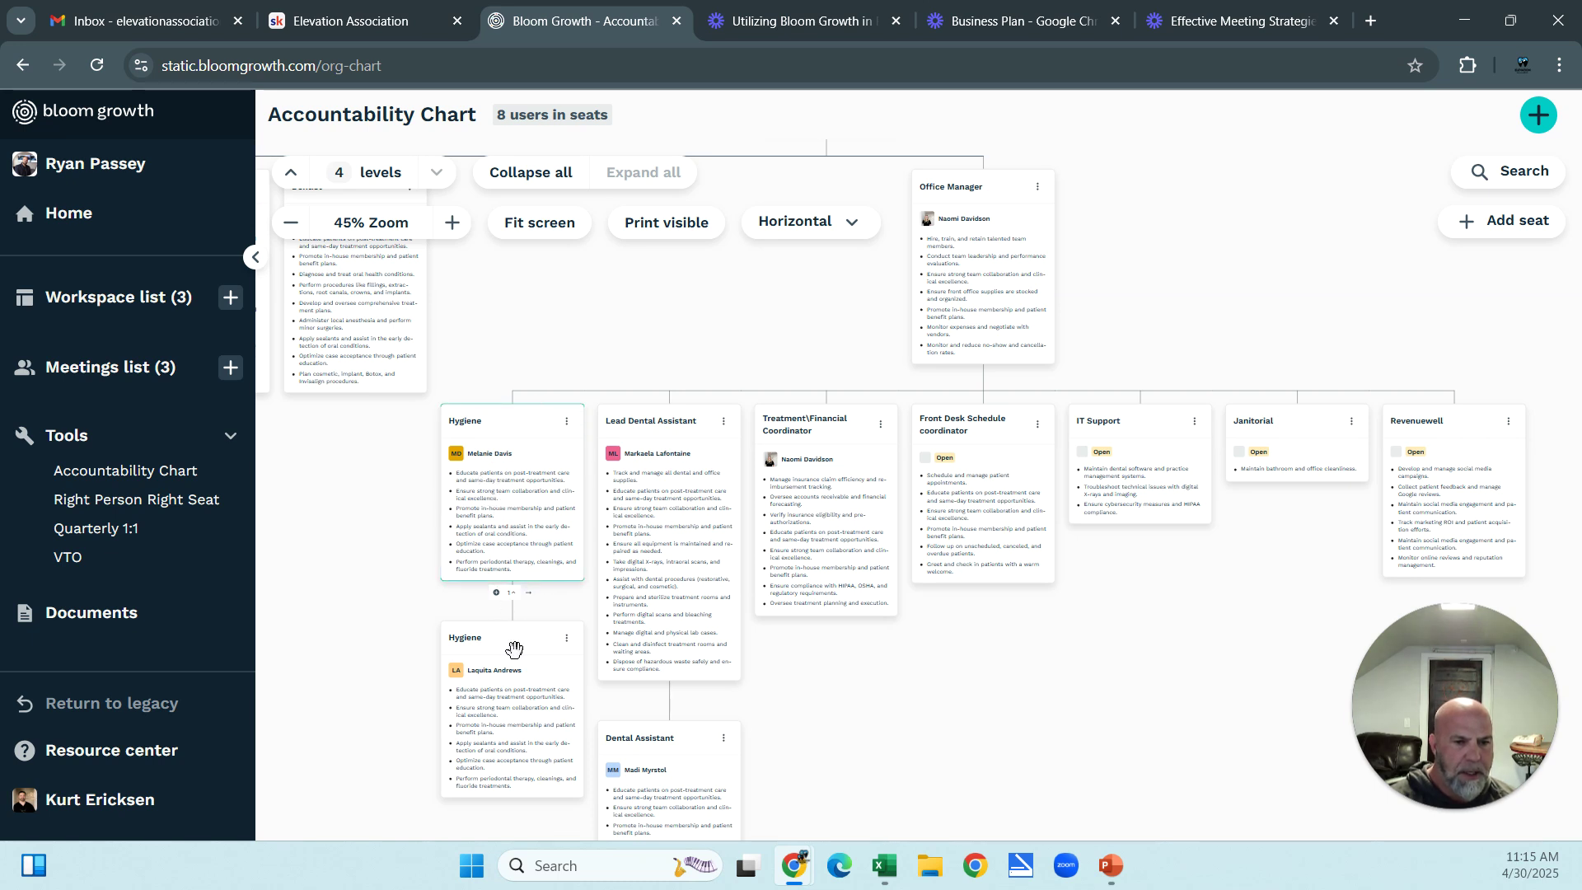
{"action": "scroll", "coordinate": [493, 748], "scroll_direction": "down", "scroll_amount": 1}
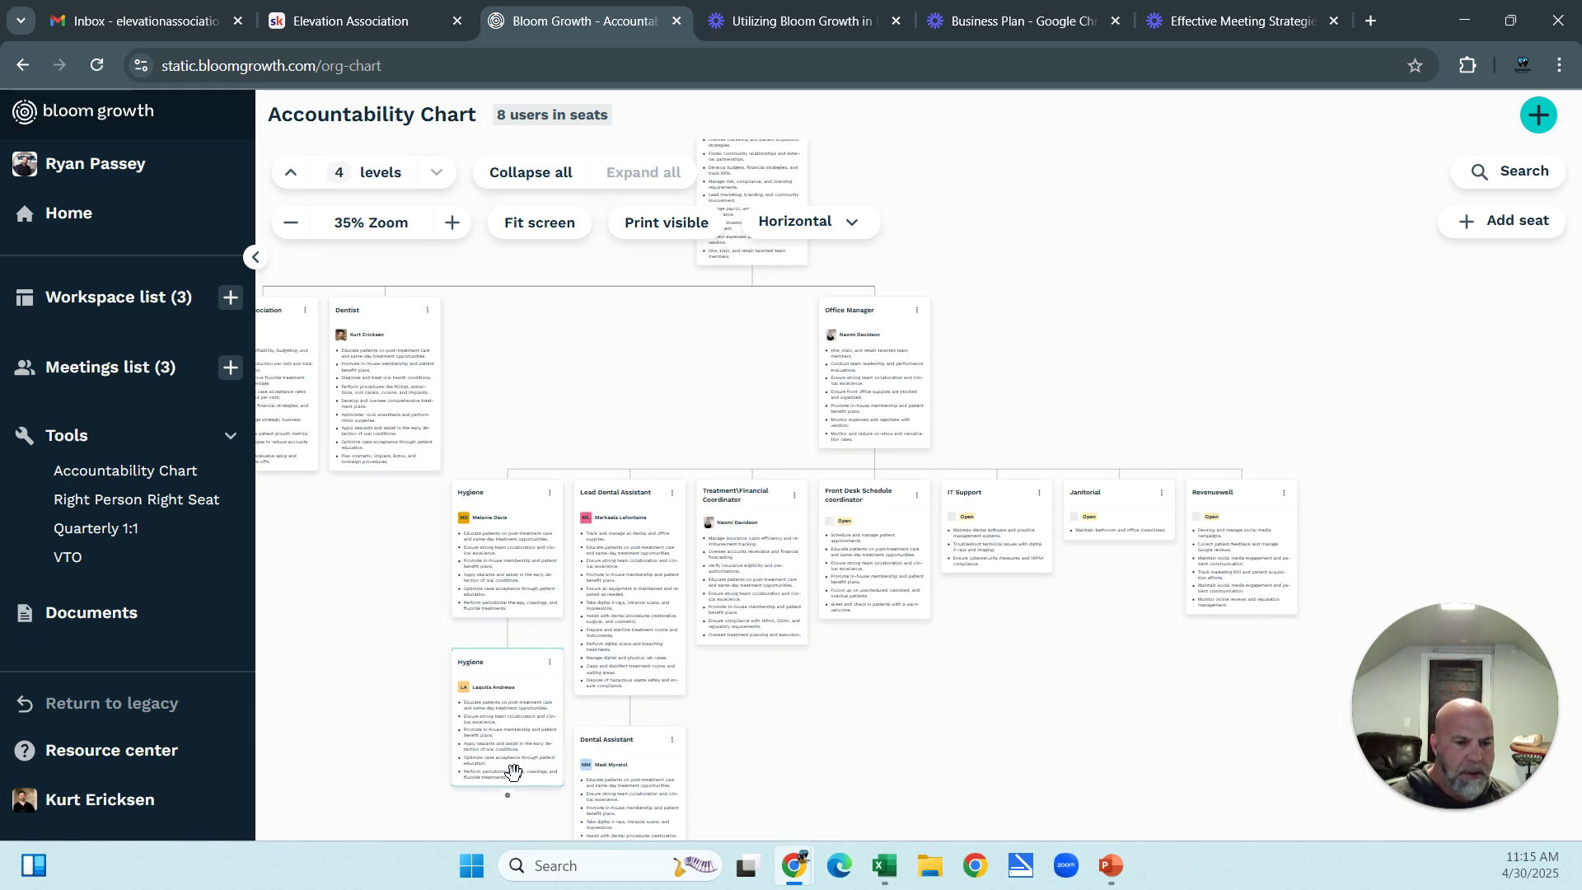
{"action": "scroll", "coordinate": [509, 804], "scroll_direction": "down", "scroll_amount": 1}
{"action": "left_click", "coordinate": [505, 706]}
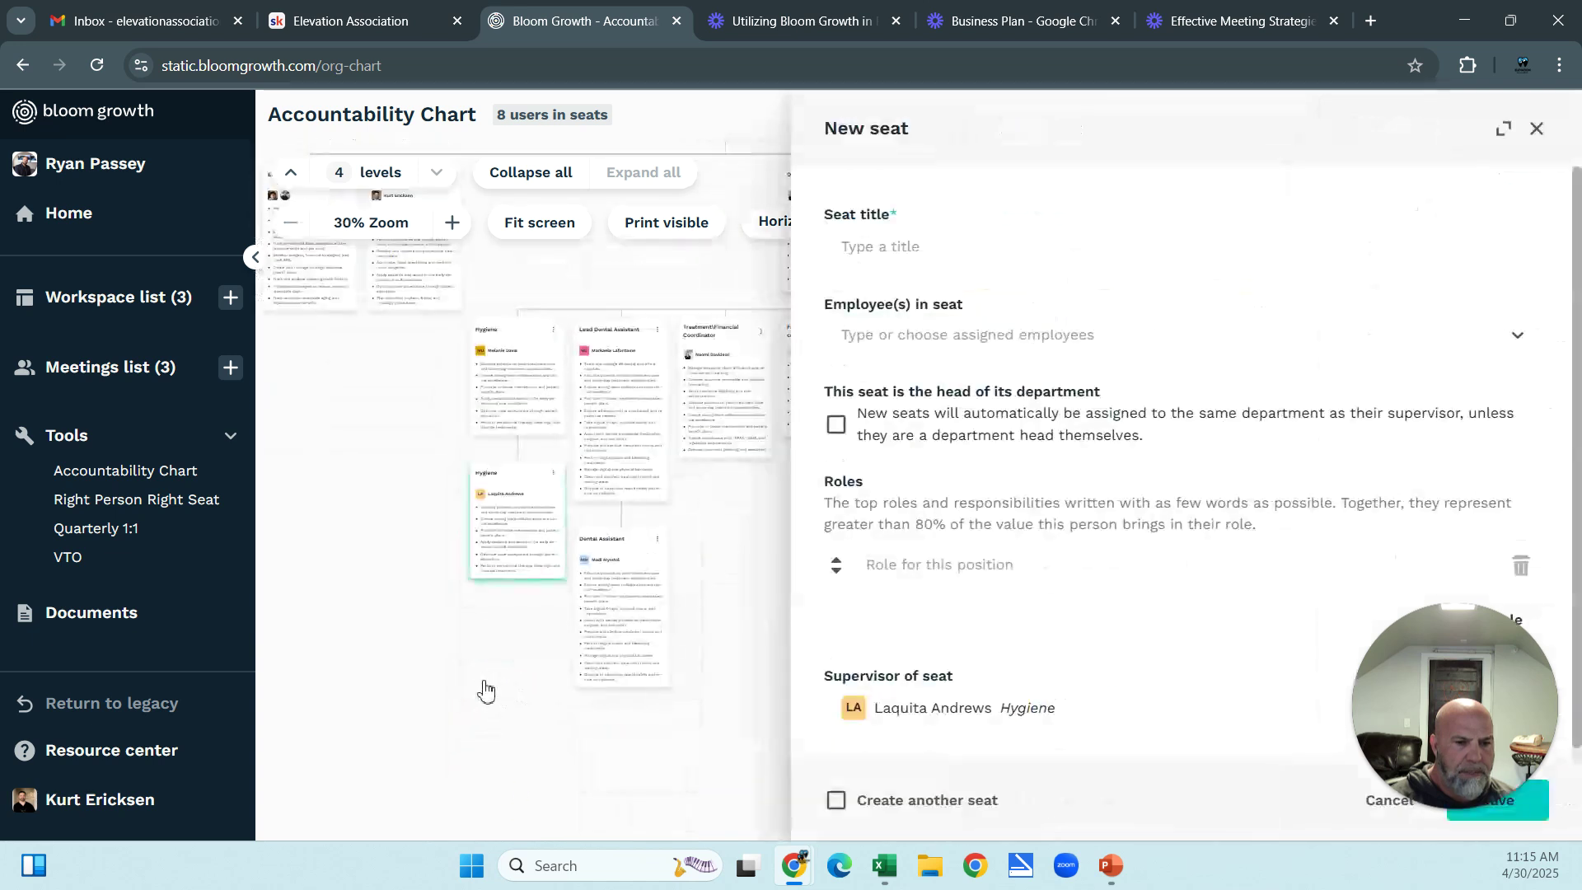
{"action": "left_click", "coordinate": [482, 689]}
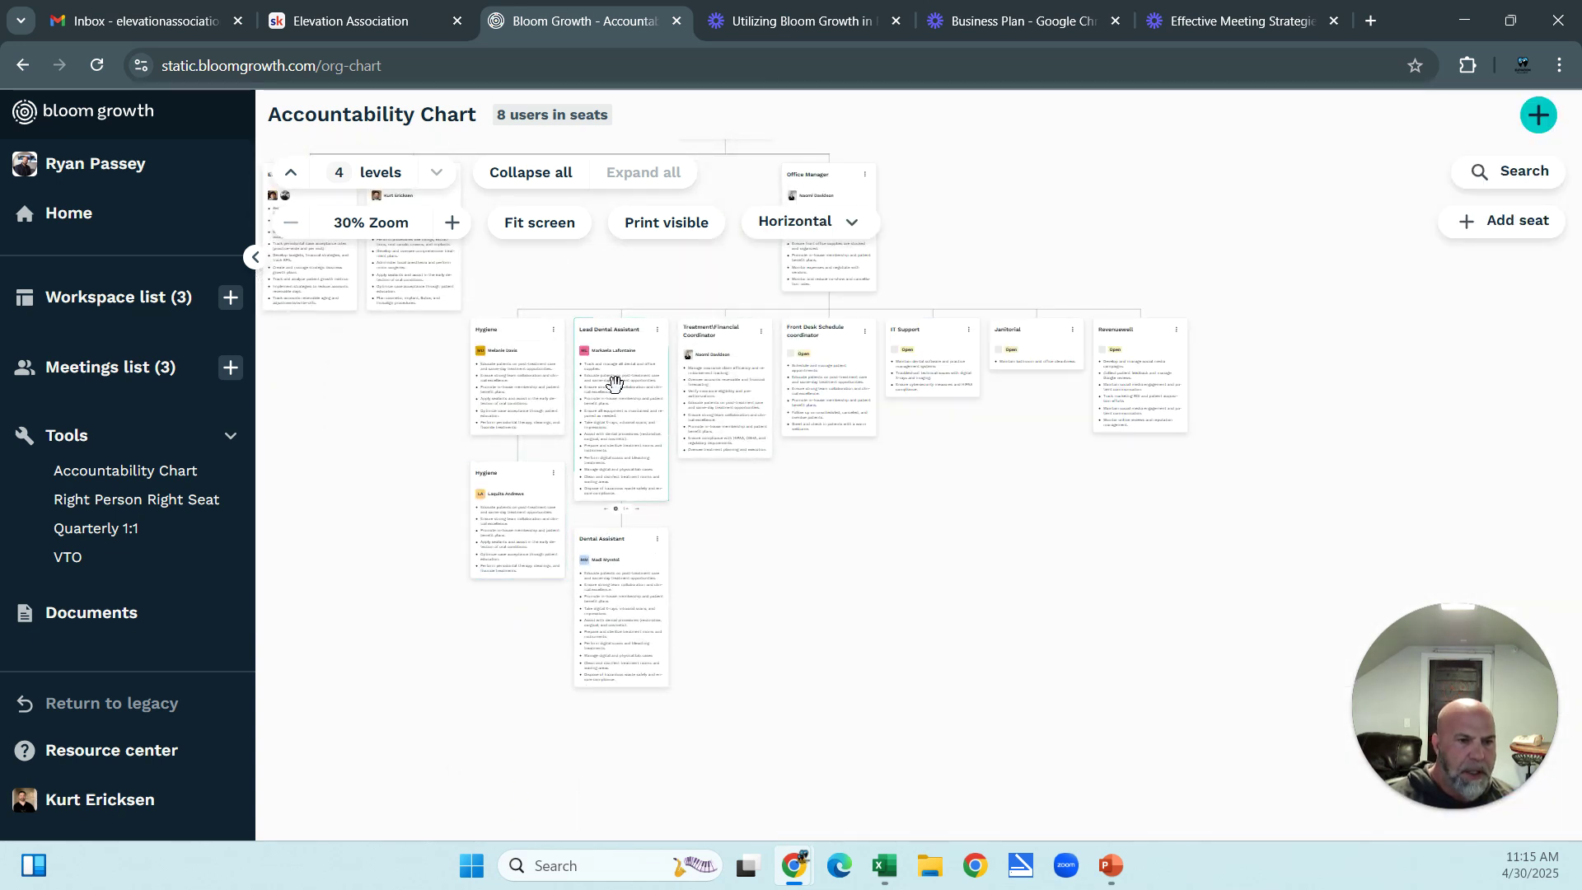
- View the details of the Lead Dental Assistant seat and the Dental Assistant seat reporting to it
{"action": "left_click", "coordinate": [608, 400]}
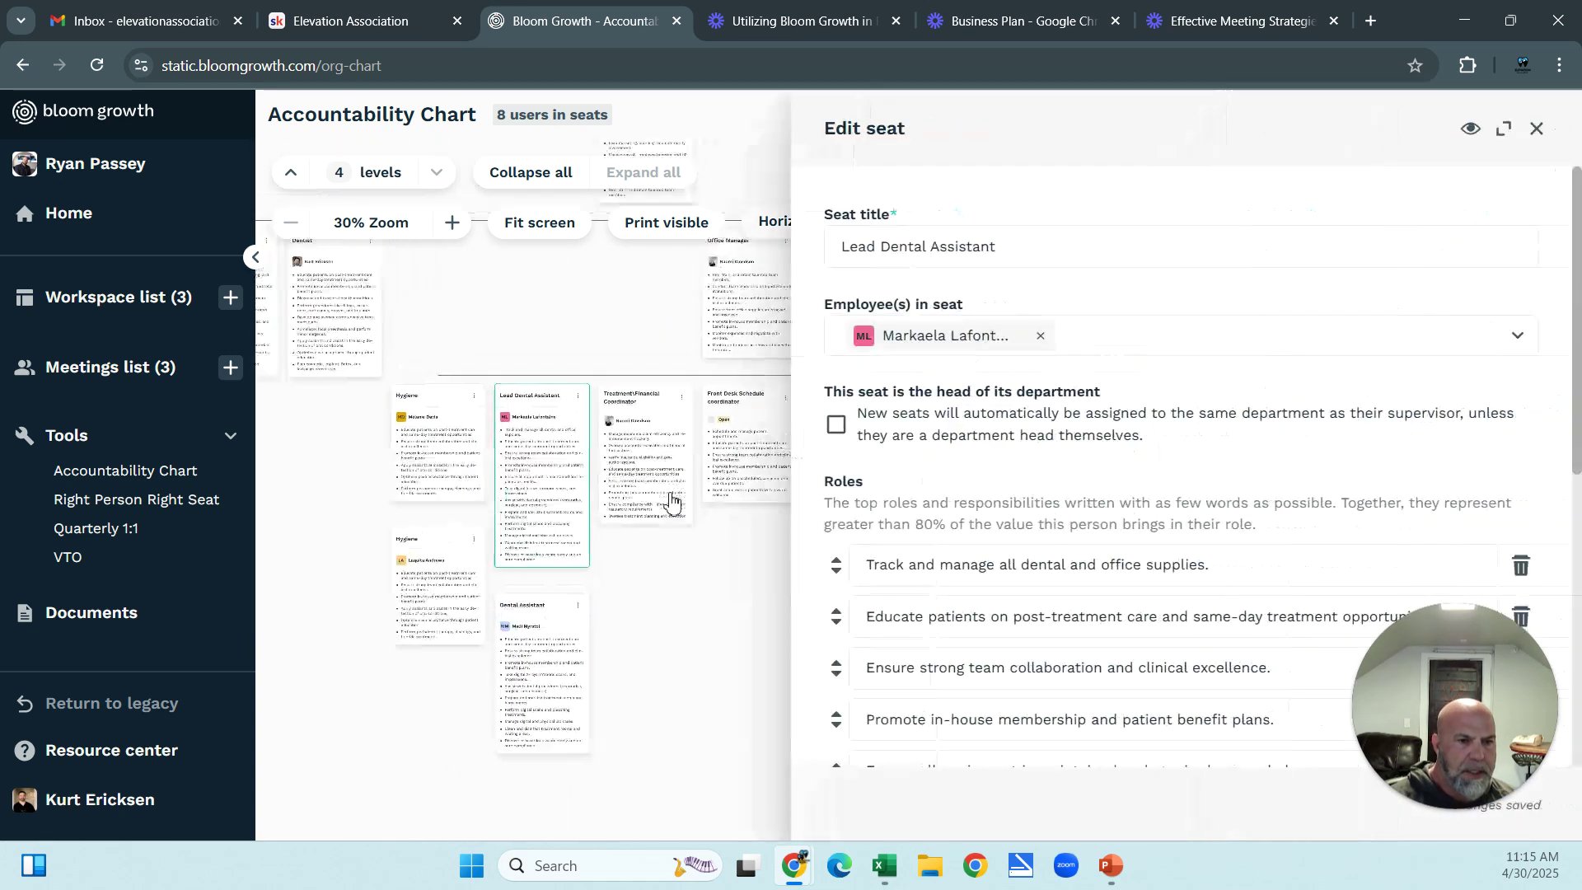
{"action": "left_click", "coordinate": [521, 672]}
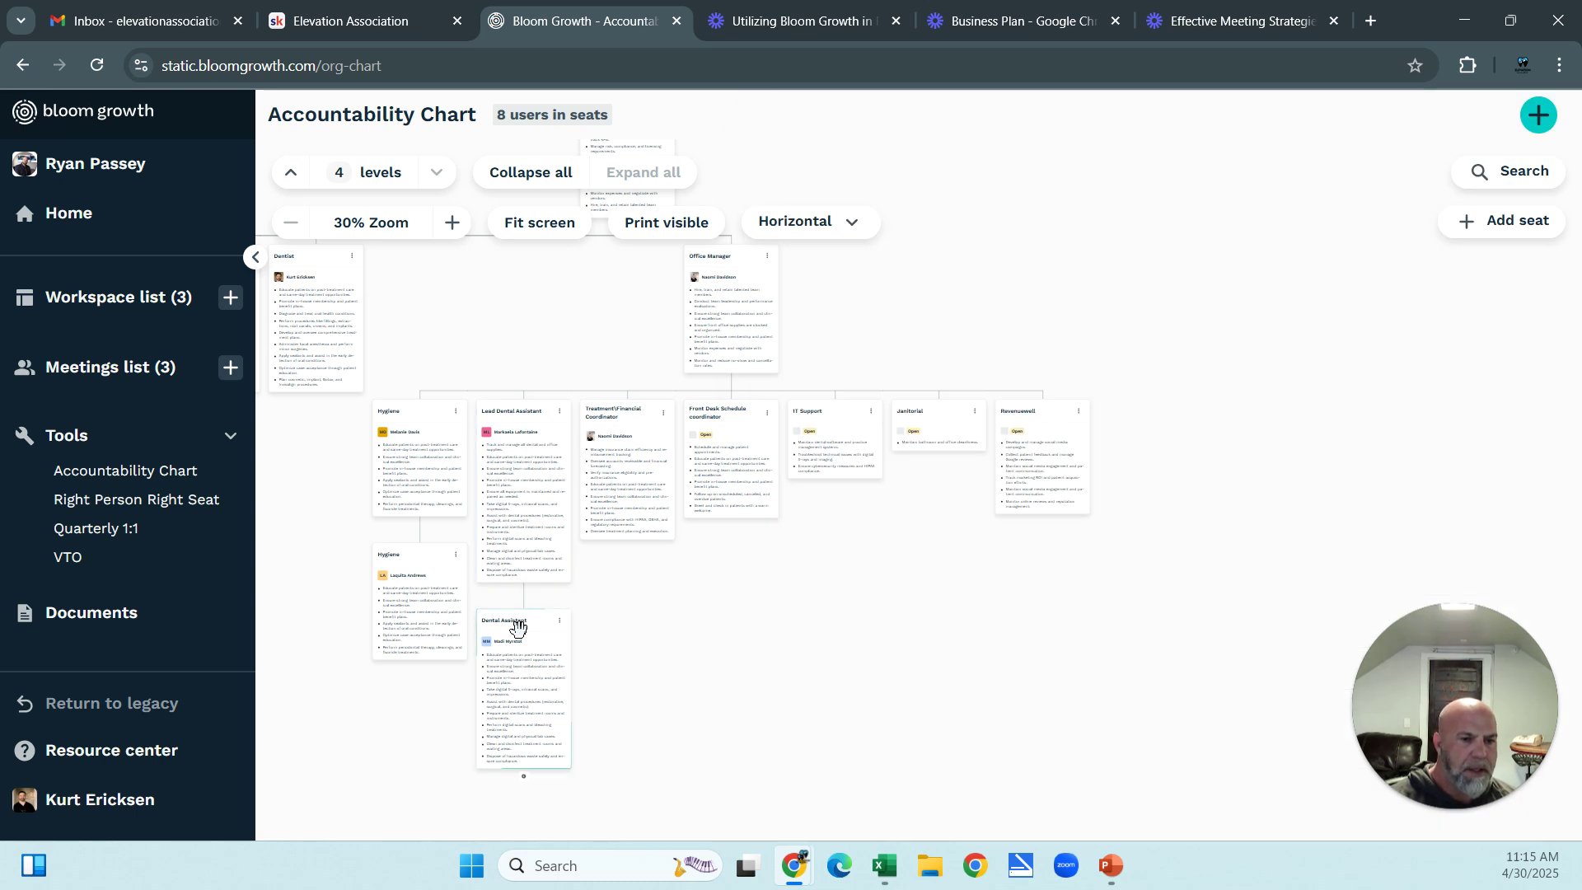
{"action": "left_click", "coordinate": [517, 628]}
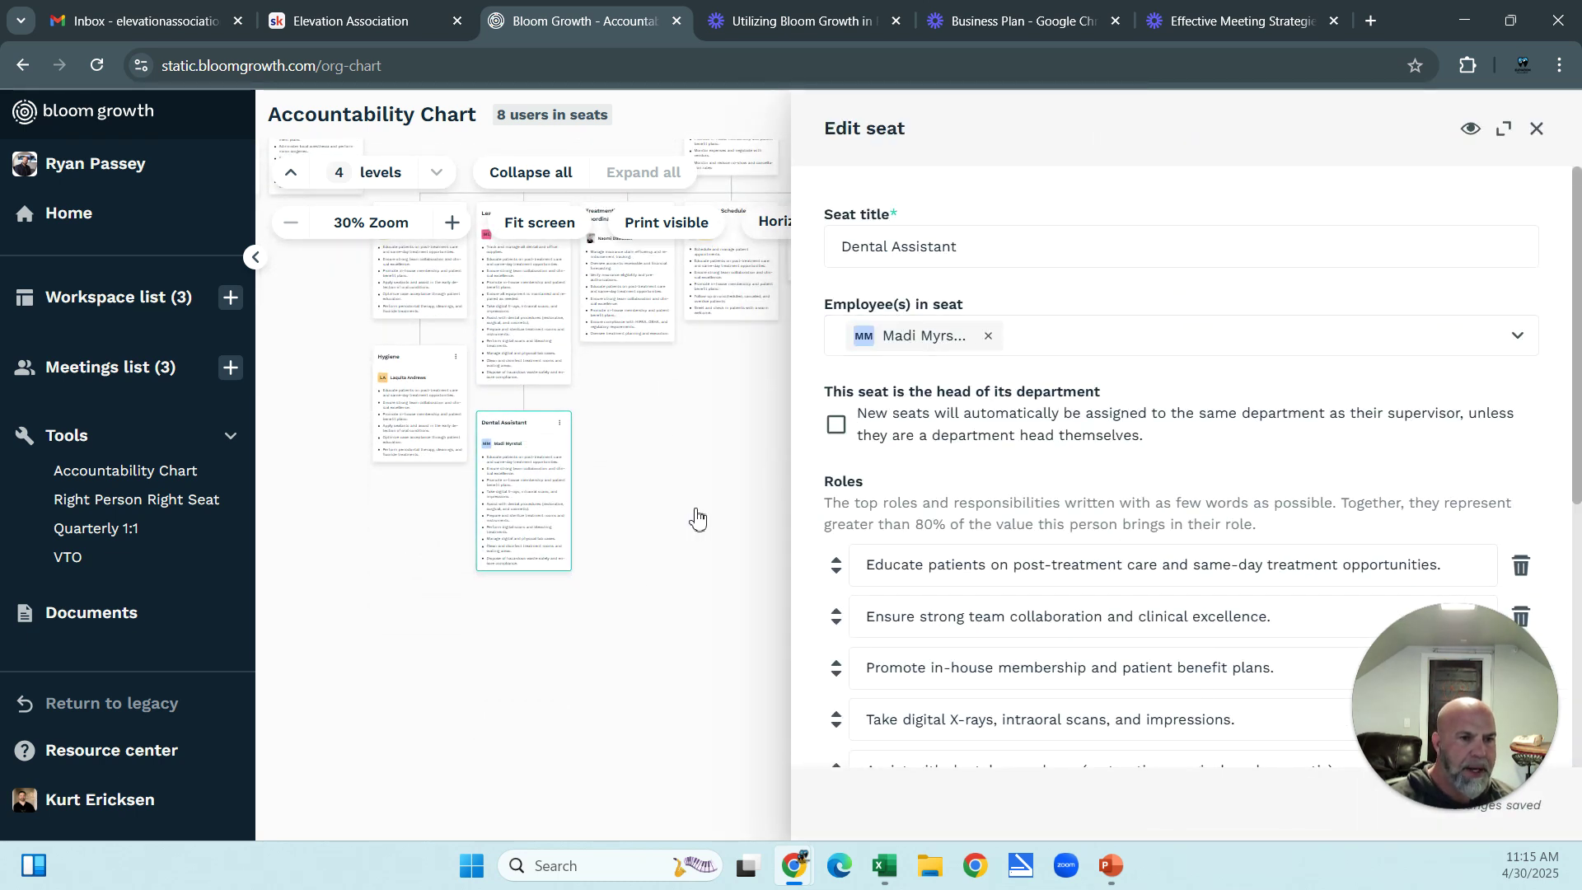
{"action": "left_click", "coordinate": [682, 542]}
{"action": "left_click_drag", "start_coordinate": [701, 583], "coordinate": [668, 827]}
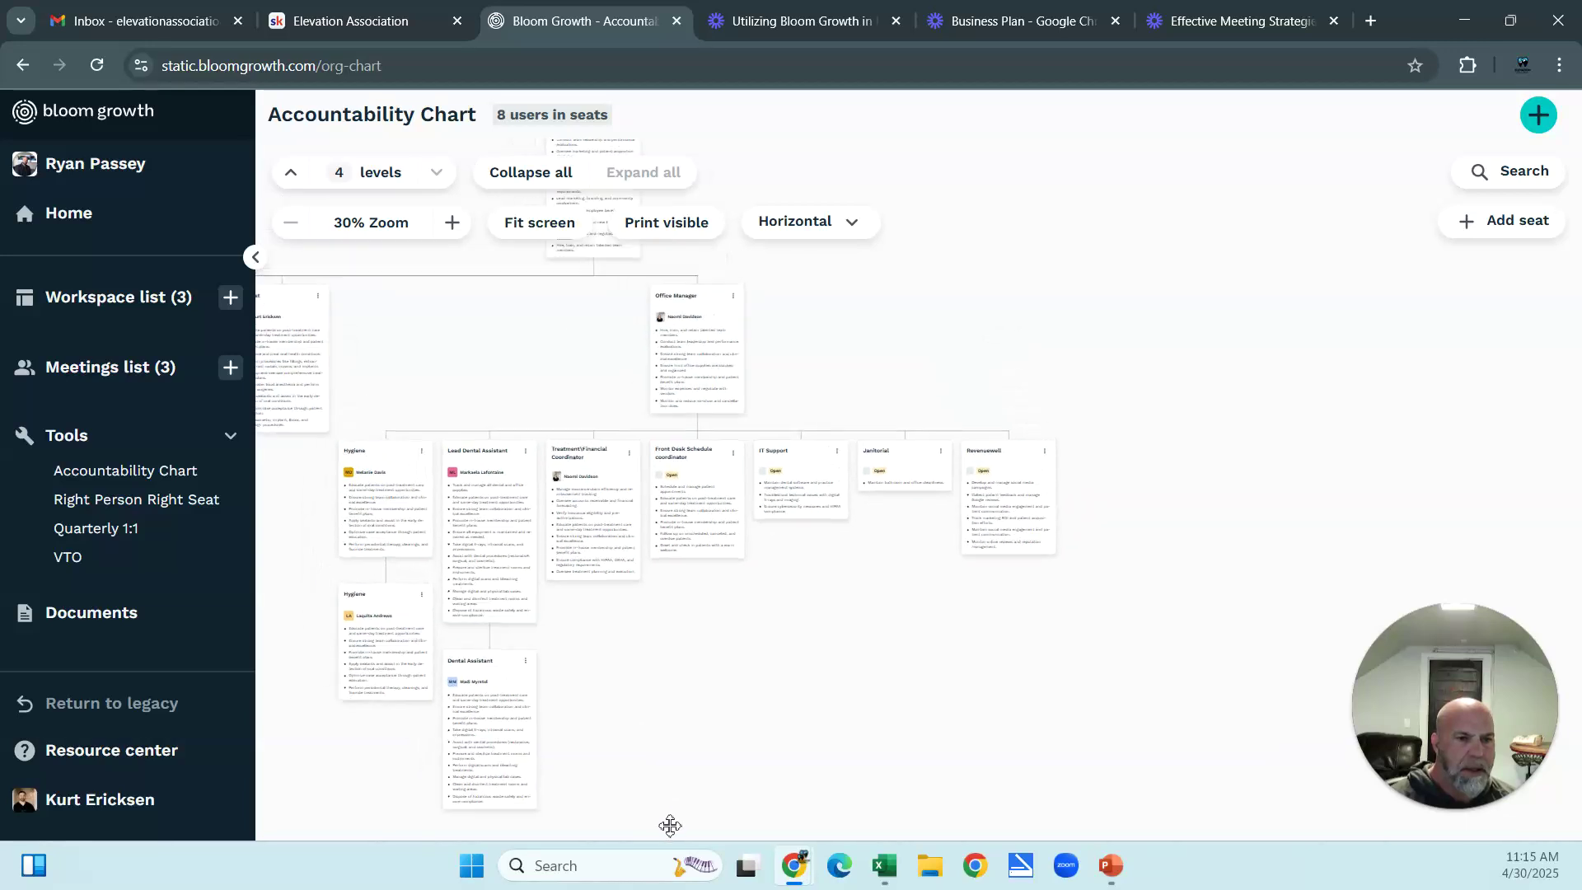
- View the seat details of the Office Manager and of the Front Desk Schedule coordinator
{"action": "left_click", "coordinate": [696, 321]}
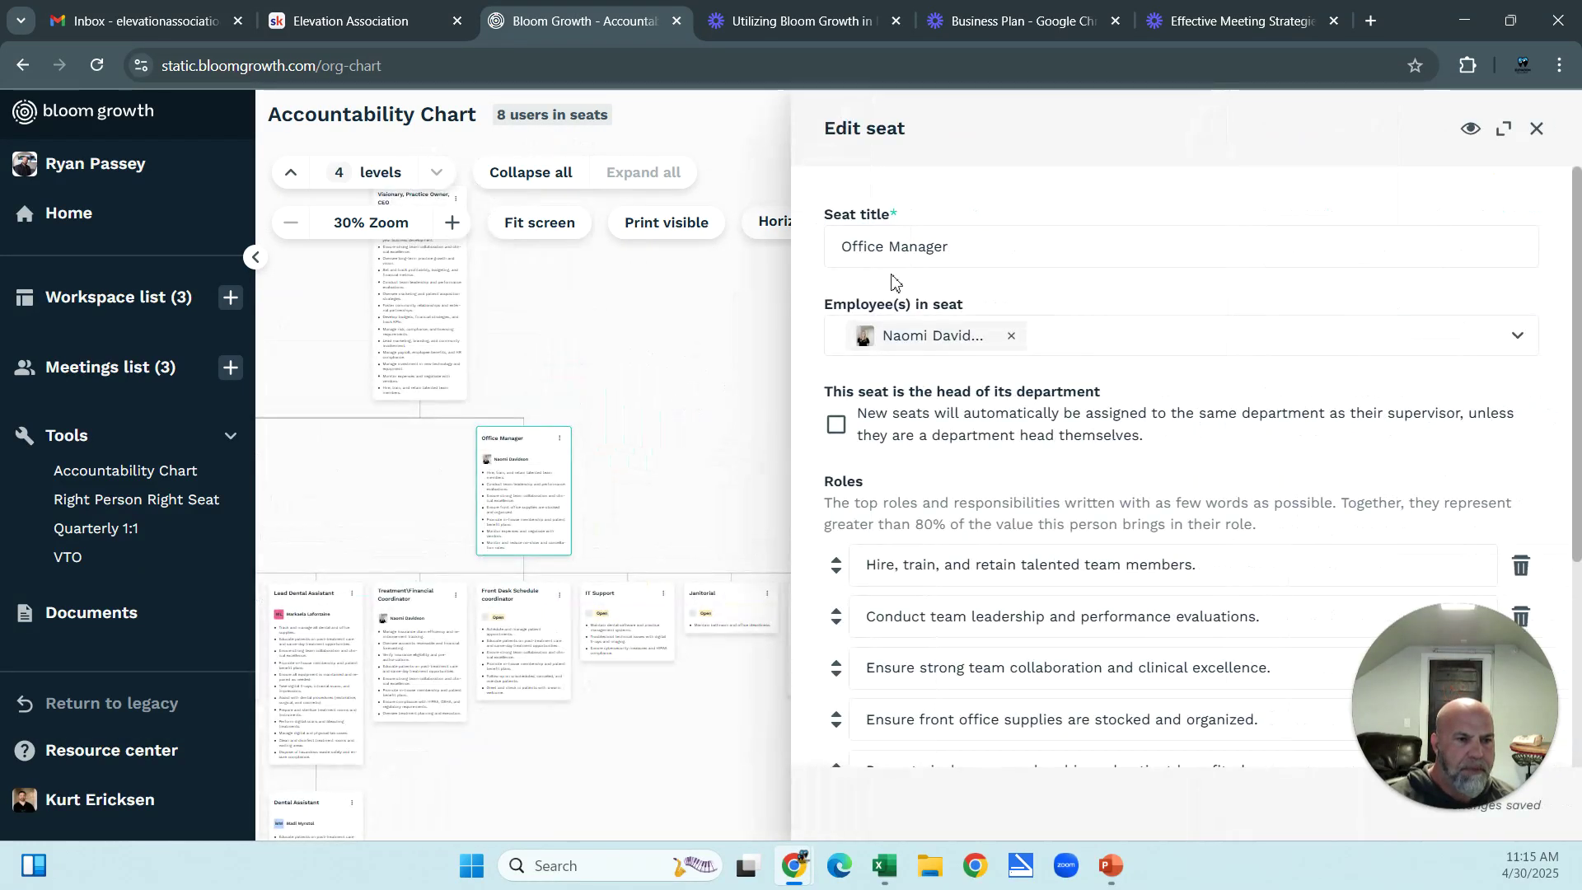
{"action": "left_click", "coordinate": [443, 650]}
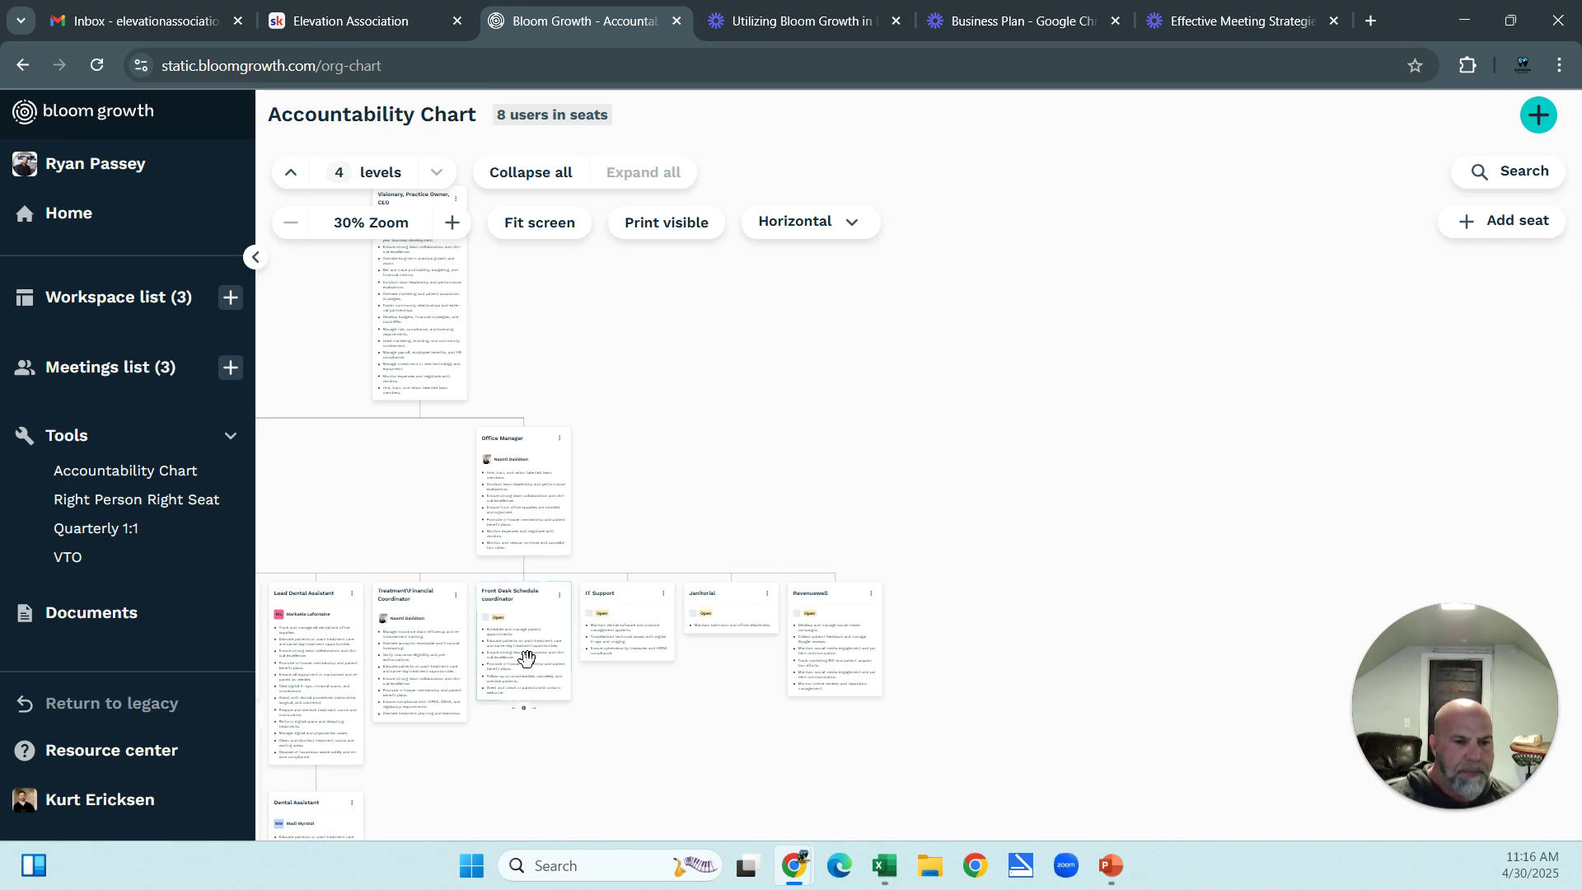
{"action": "left_click", "coordinate": [539, 612]}
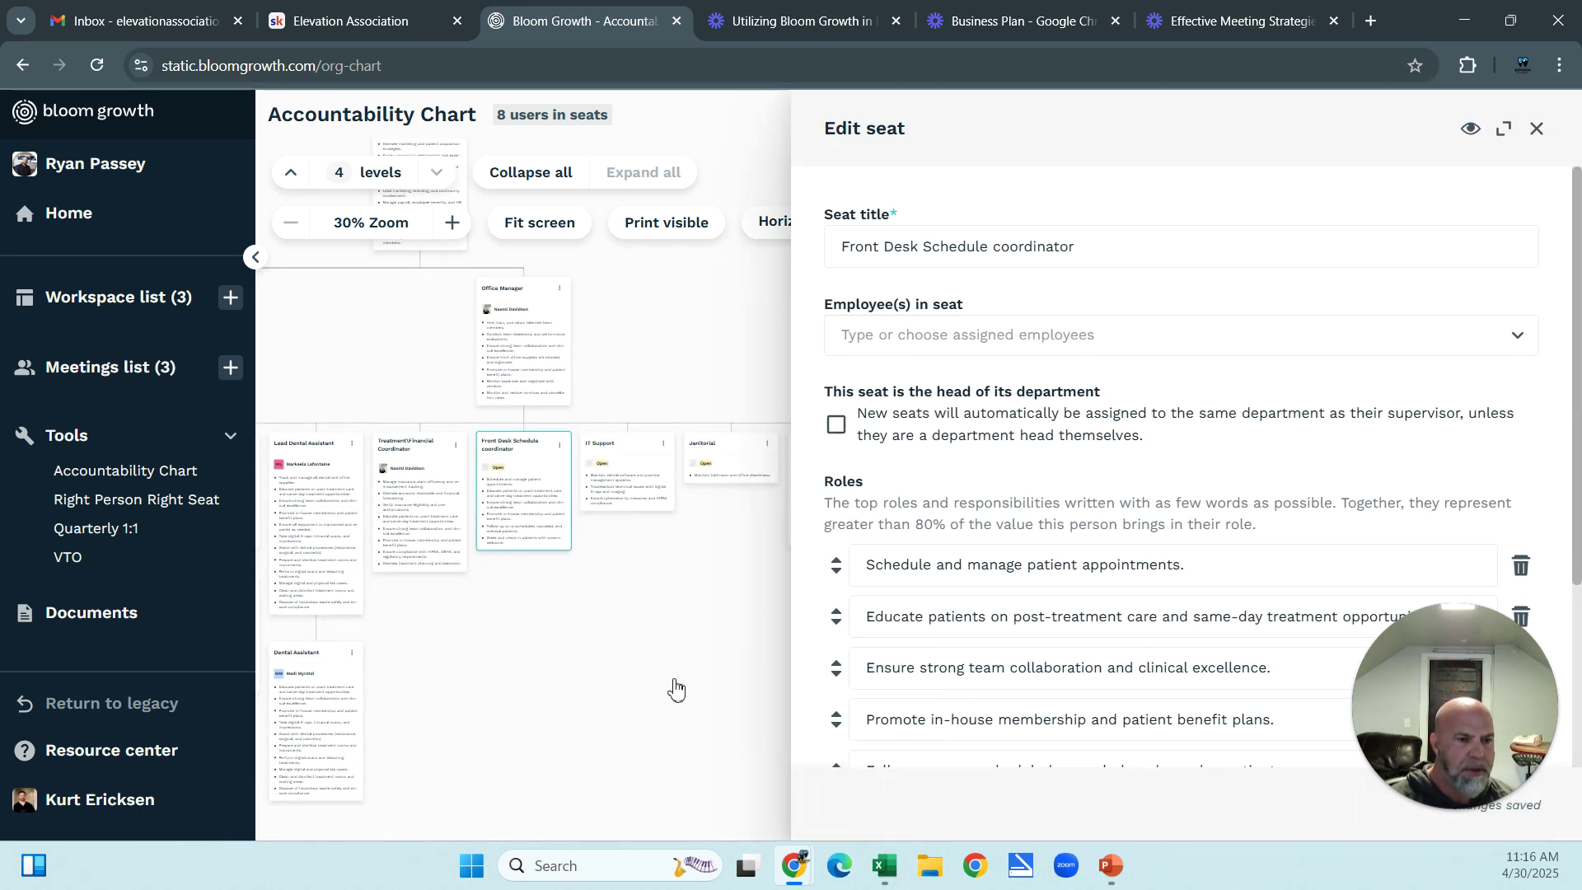
{"action": "left_click", "coordinate": [732, 681]}
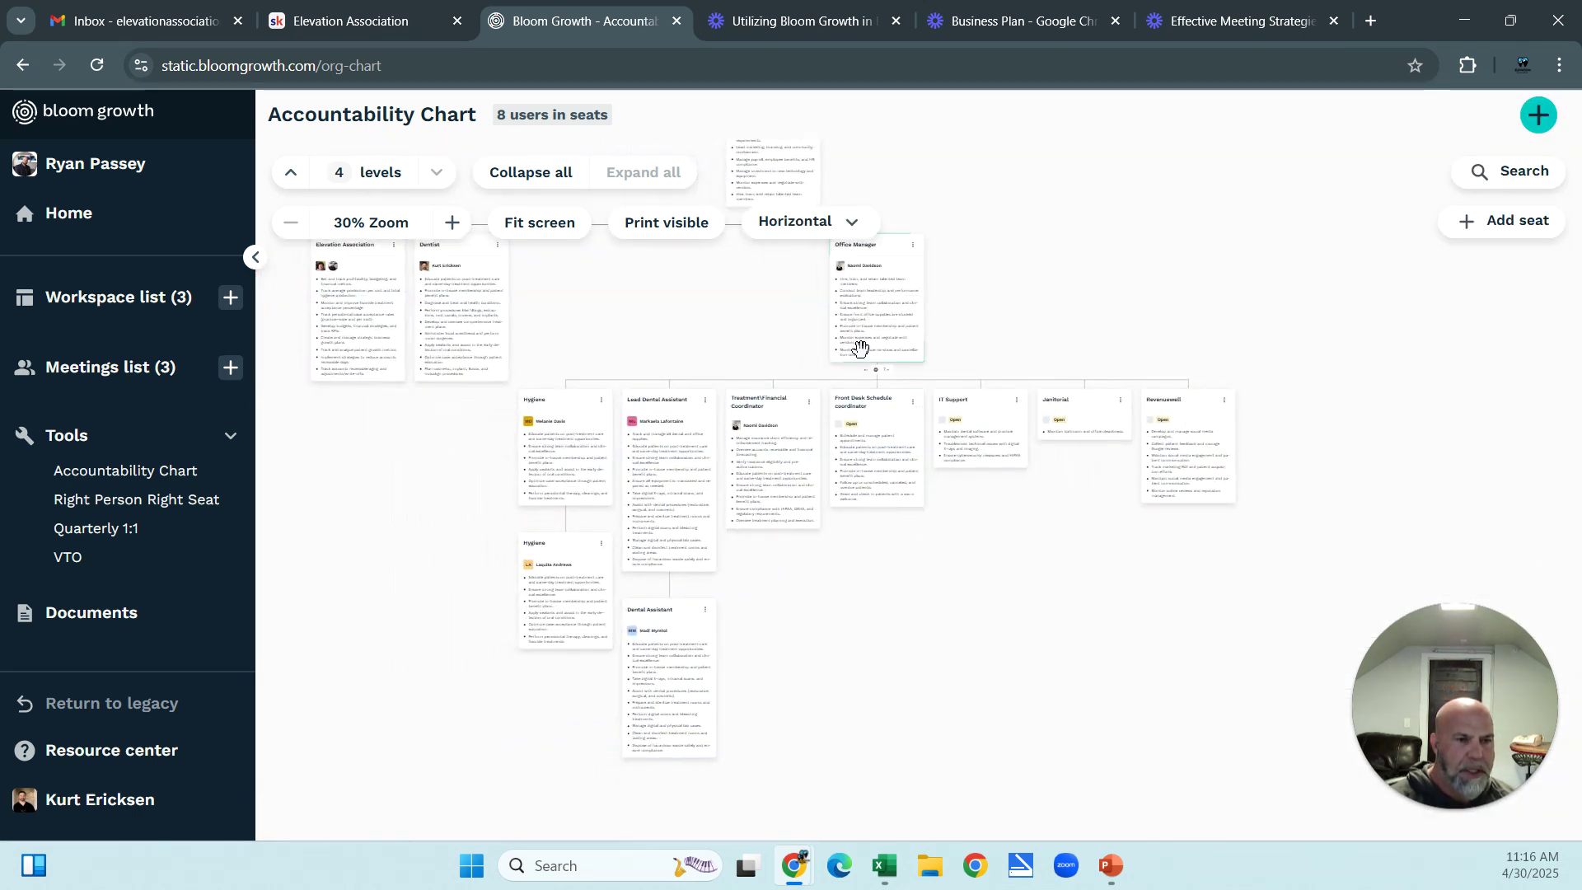
- Review the Office Manager seat's full list of roles and its supervisor, and close the seat details
{"action": "left_click", "coordinate": [859, 348]}
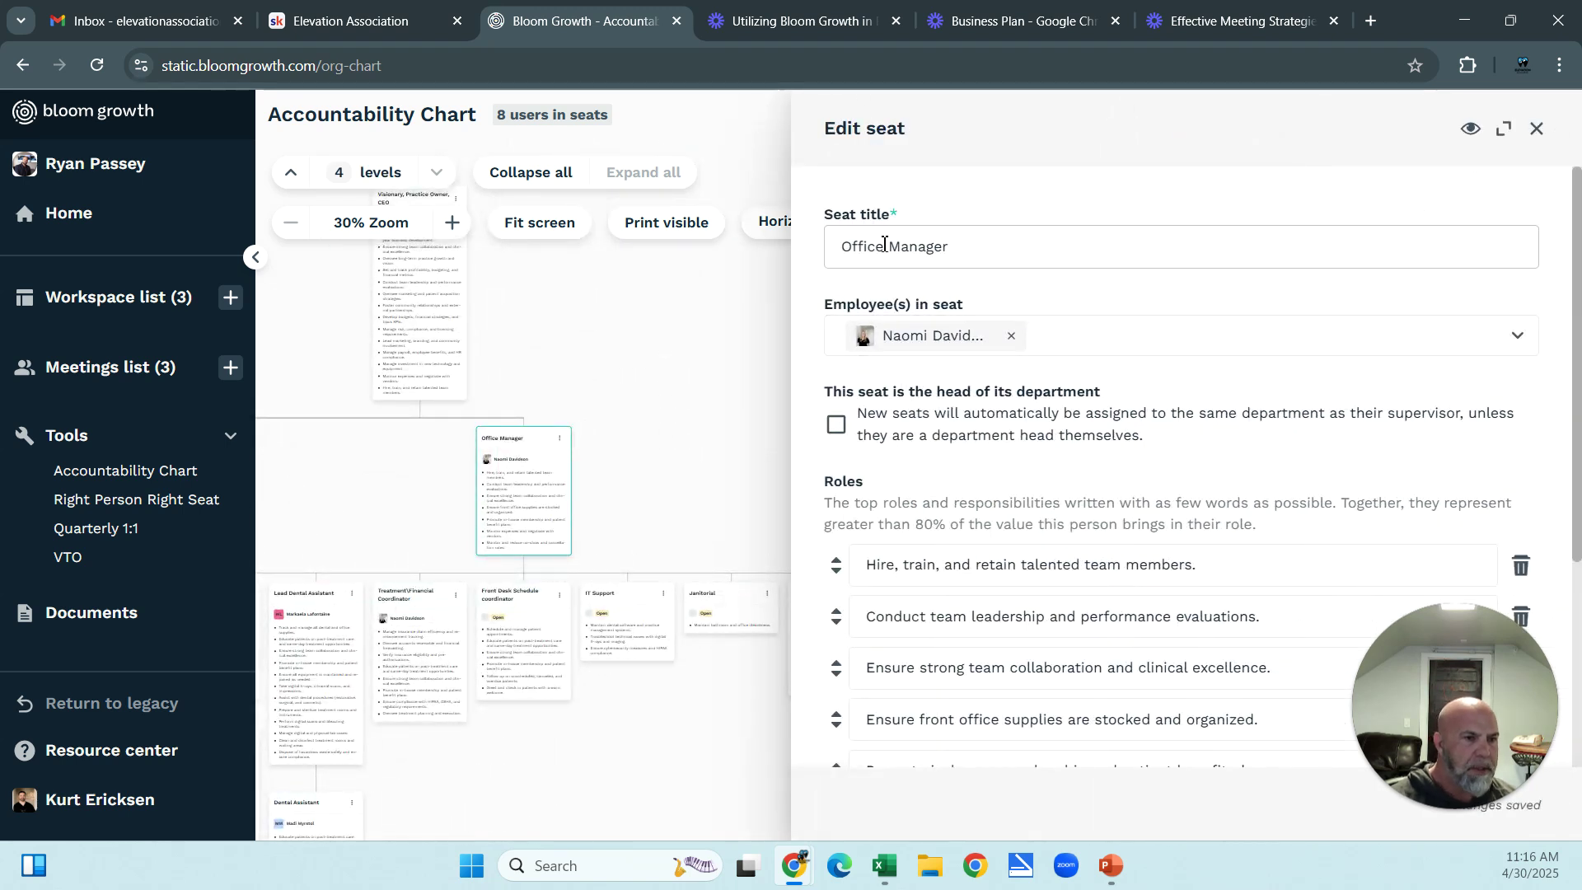
{"action": "scroll", "coordinate": [974, 555], "scroll_direction": "down", "scroll_amount": 4}
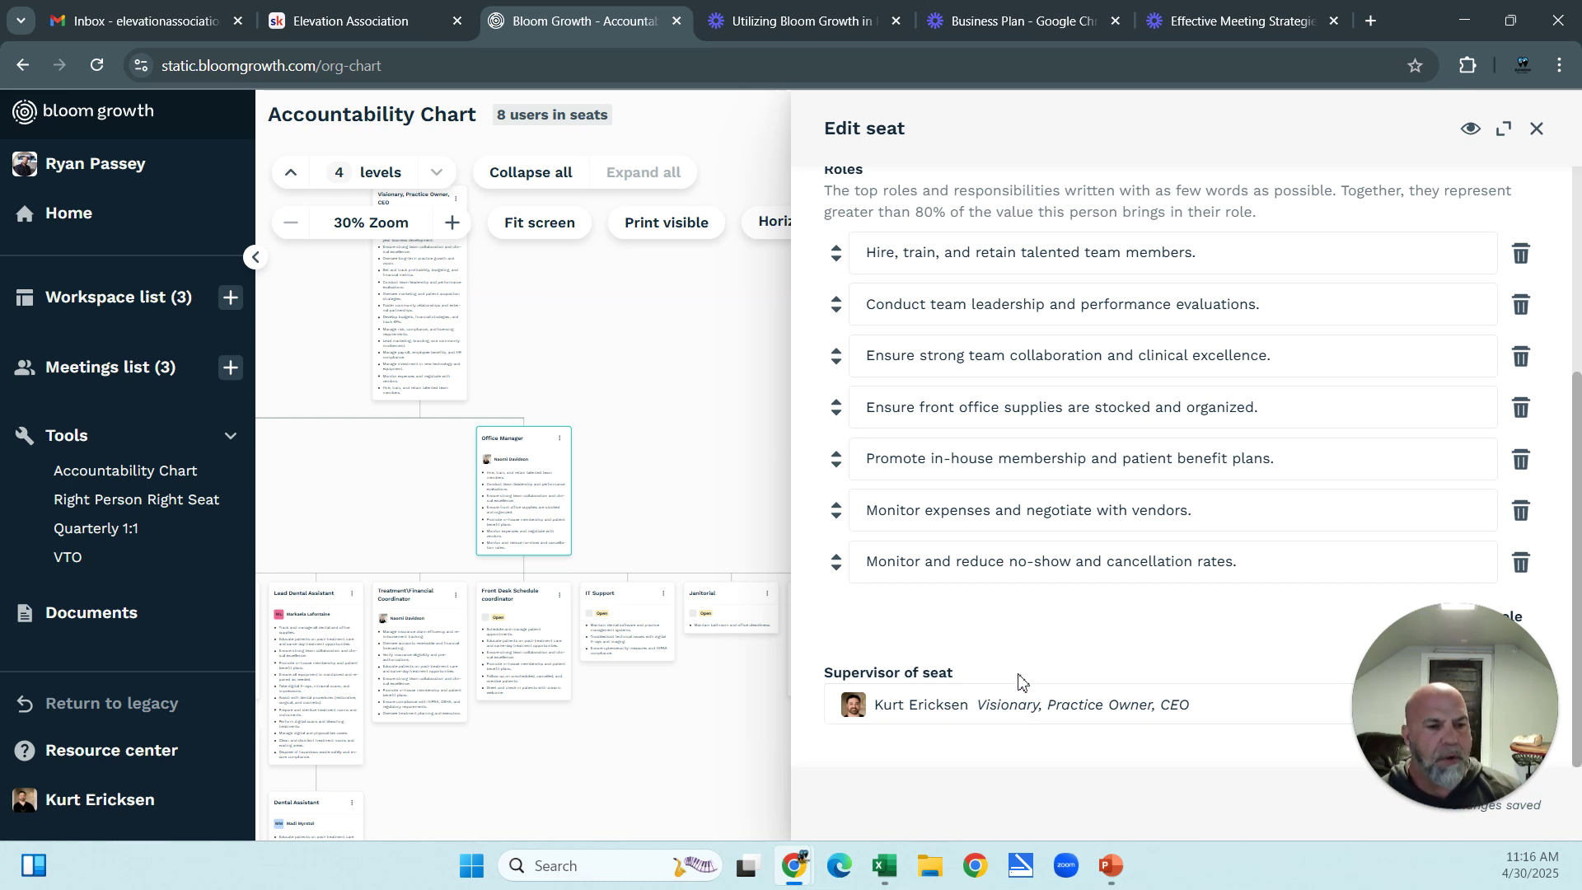
{"action": "scroll", "coordinate": [1065, 590], "scroll_direction": "up", "scroll_amount": 1}
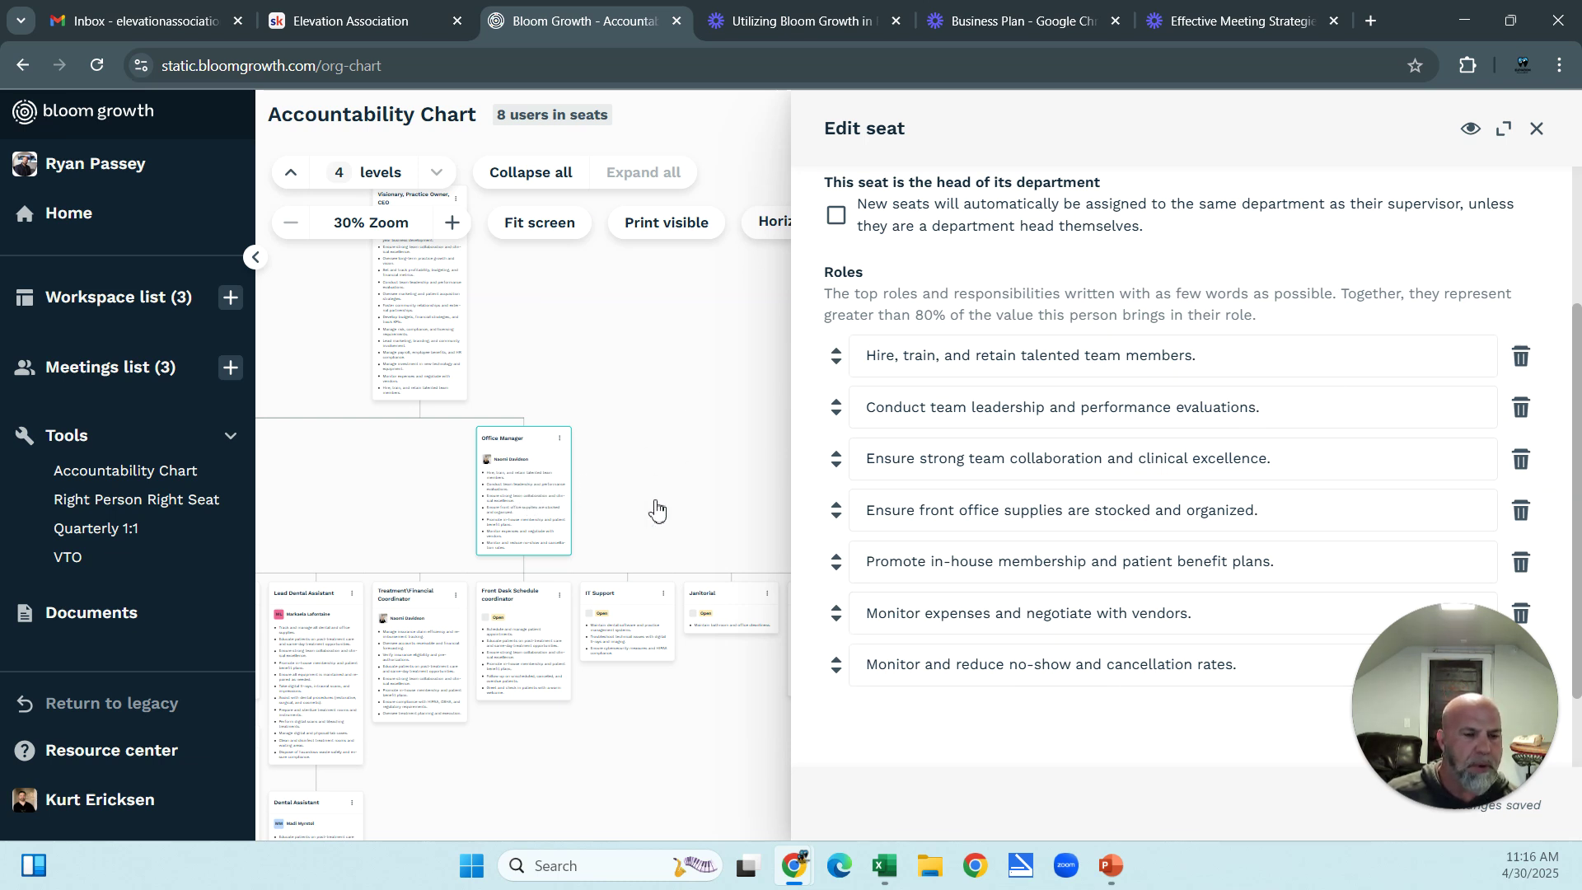
{"action": "left_click", "coordinate": [657, 341]}
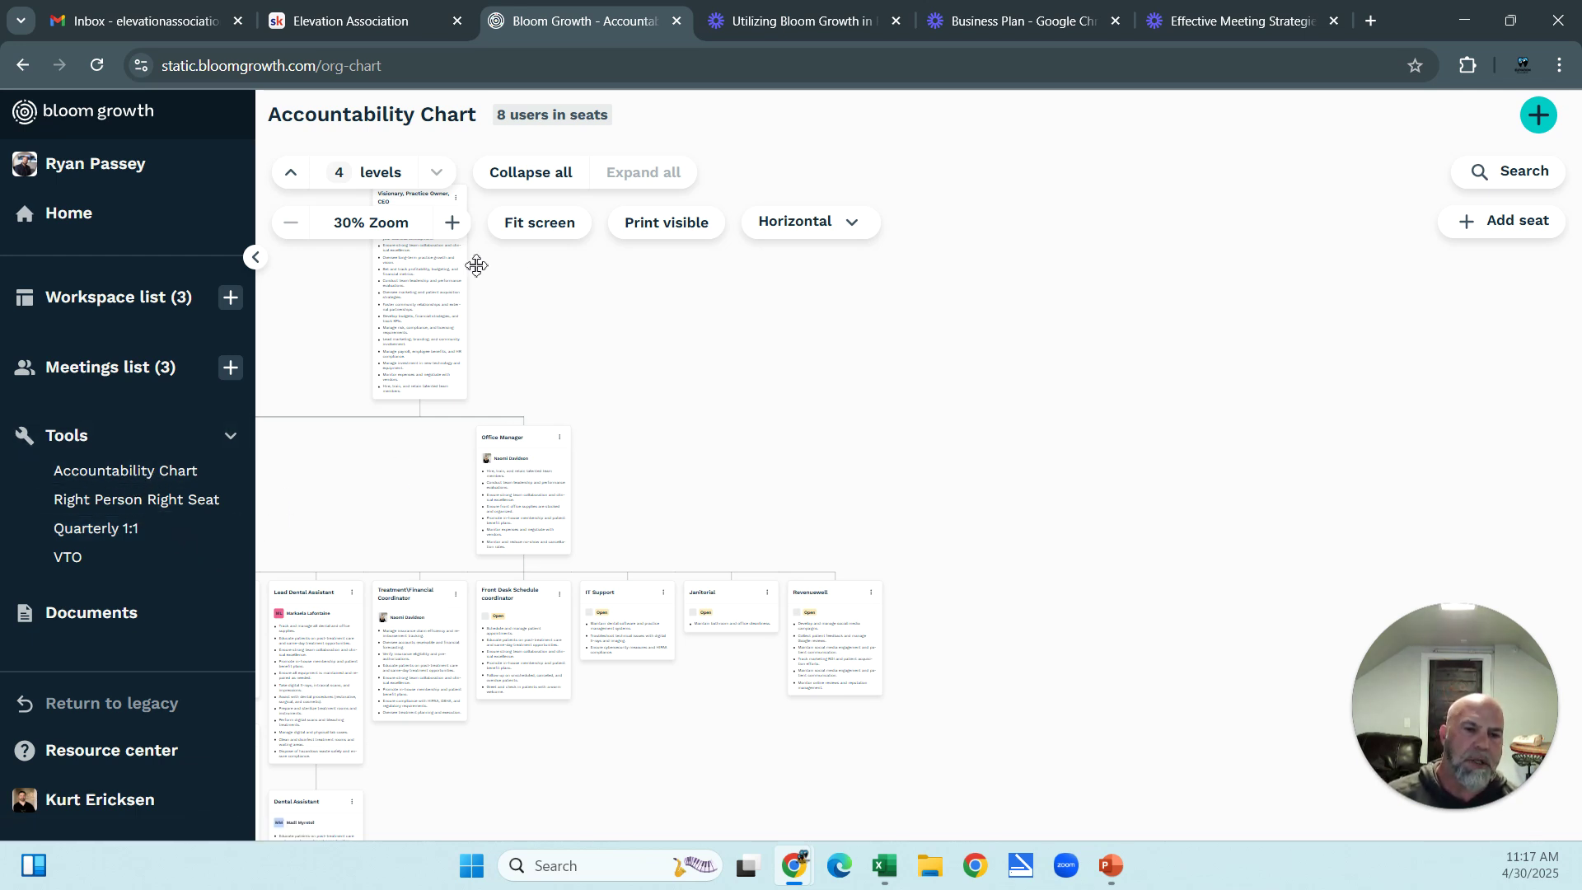
- Return to the Visionary, Practice Owner, CEO seat and read its responsibilities up close
{"action": "left_click_drag", "start_coordinate": [569, 354], "coordinate": [816, 448]}
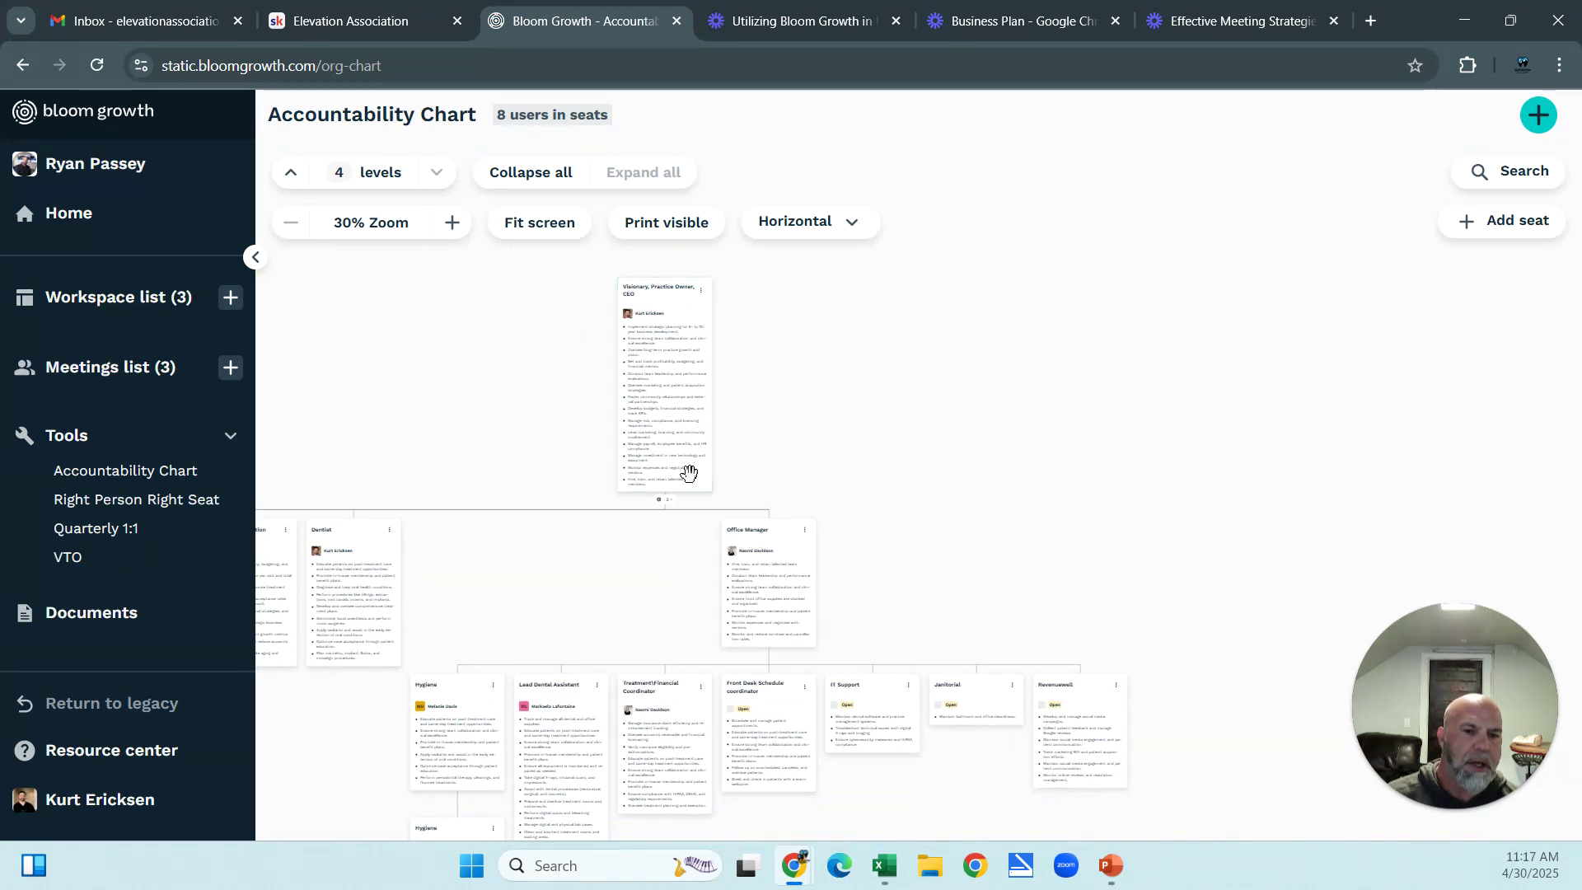
{"action": "scroll", "coordinate": [689, 472], "scroll_direction": "up", "scroll_amount": 2}
{"action": "left_click_drag", "start_coordinate": [608, 580], "coordinate": [657, 706]}
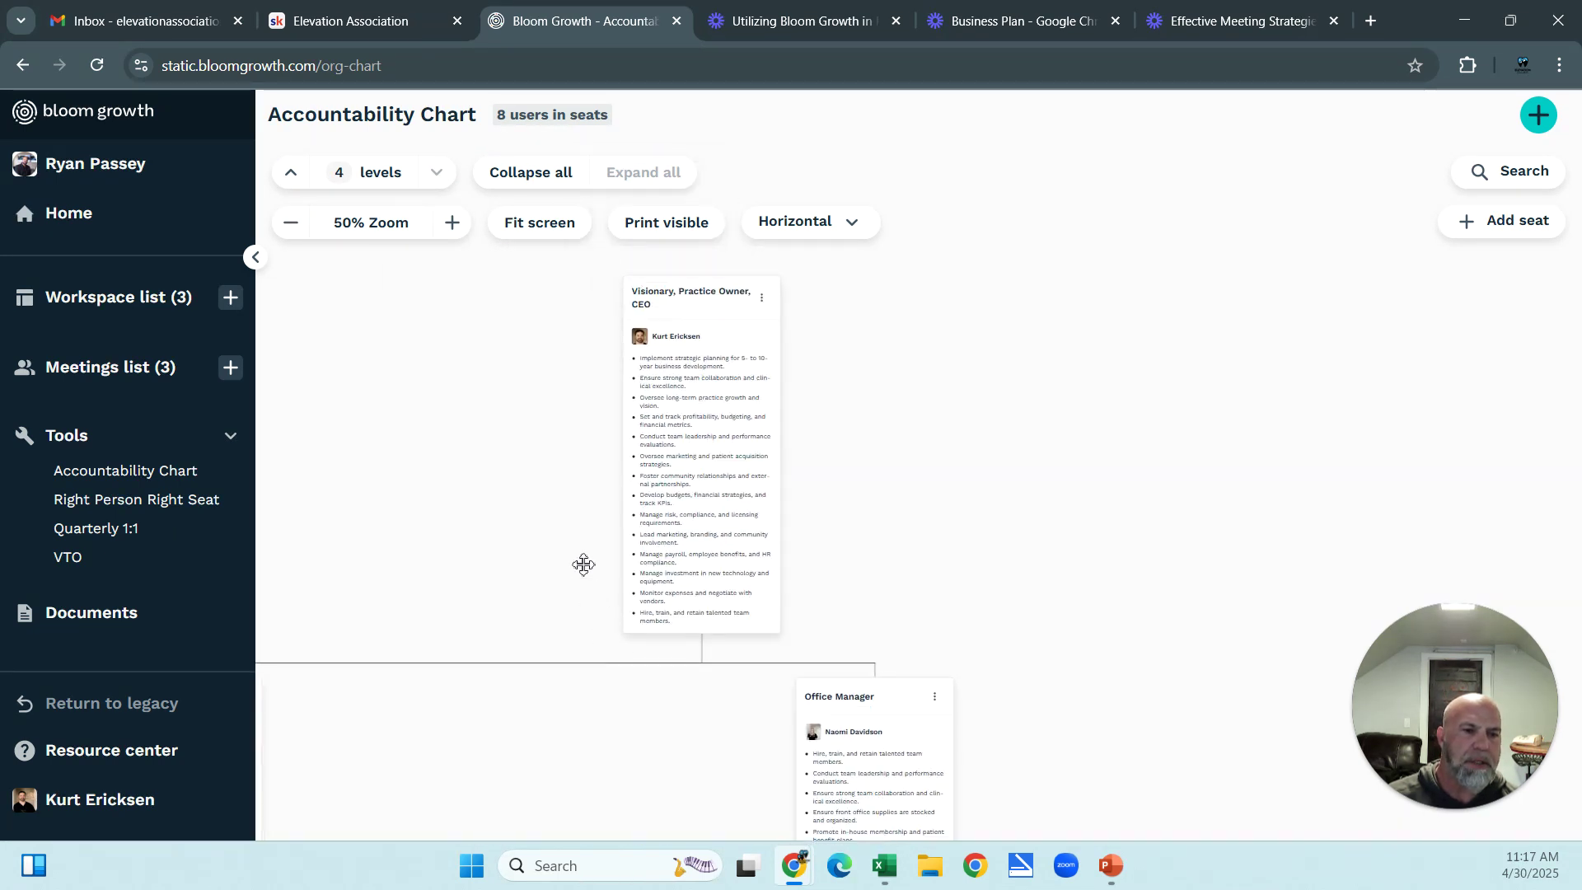
{"action": "scroll", "coordinate": [583, 564], "scroll_direction": "up", "scroll_amount": 2}
{"action": "left_click_drag", "start_coordinate": [547, 502], "coordinate": [554, 576]}
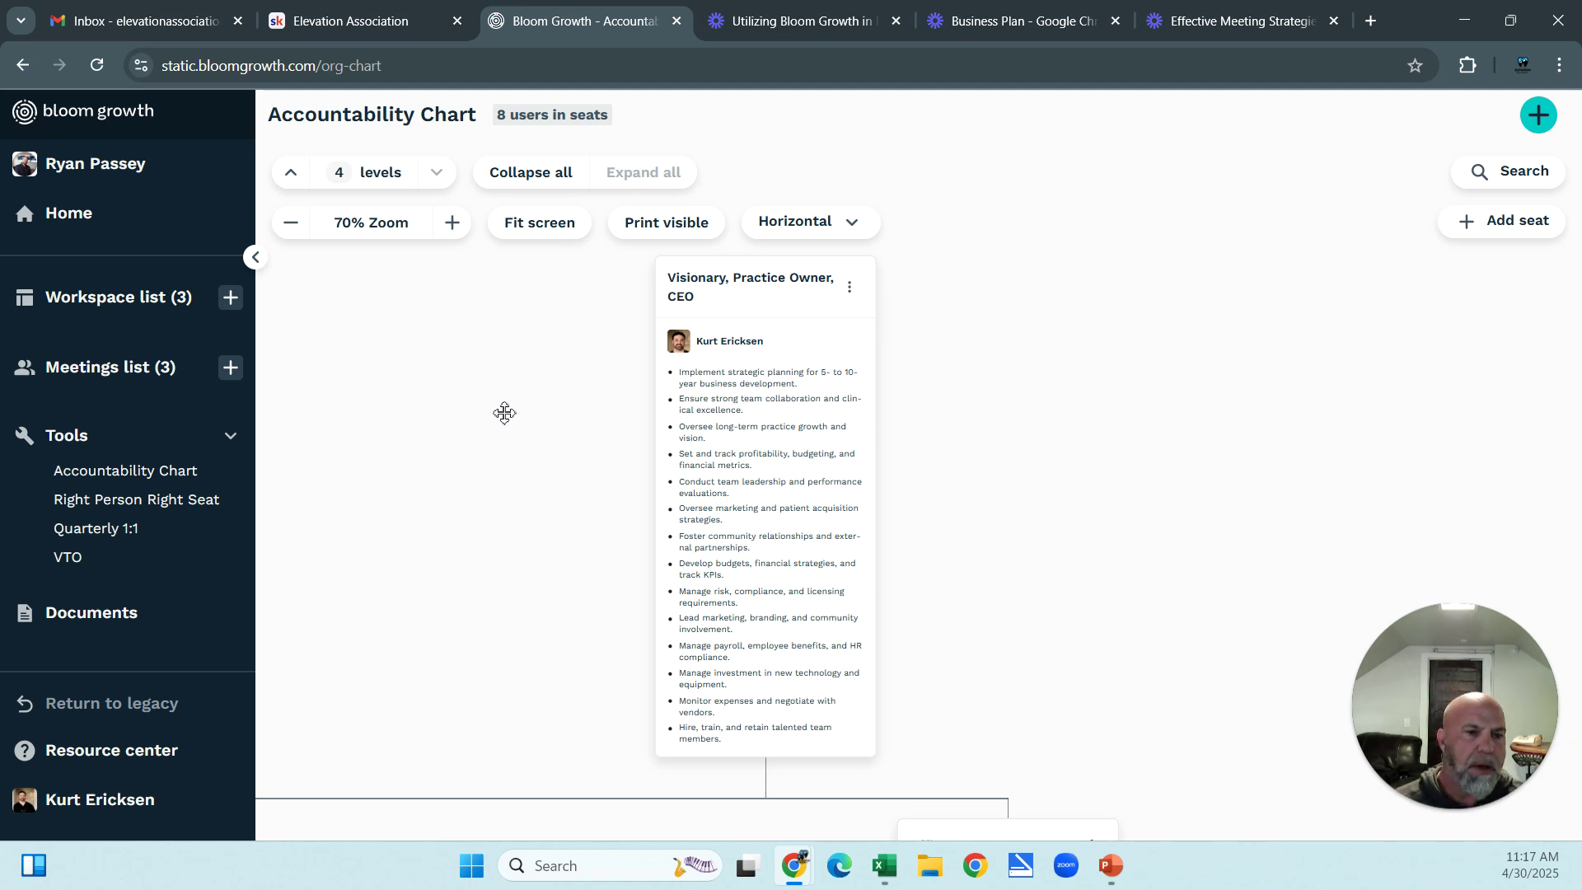
- Start a new seat, view the seat form and the employees who can be assigned to it, and leave without saving
{"action": "left_click", "coordinate": [1512, 237]}
{"action": "left_click", "coordinate": [908, 252]}
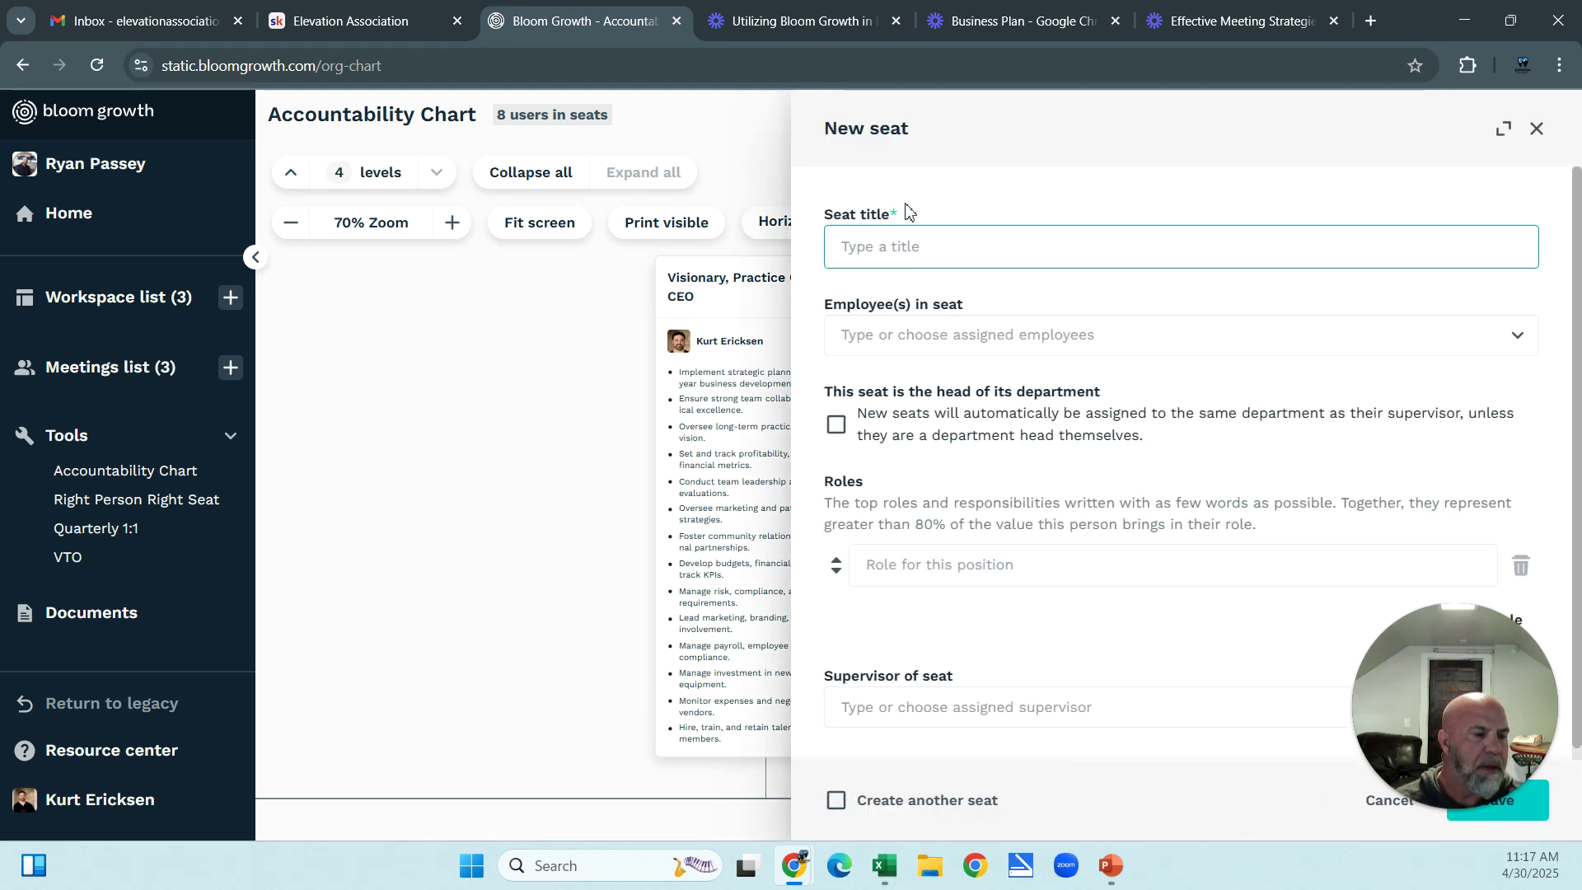
{"action": "left_click", "coordinate": [925, 325]}
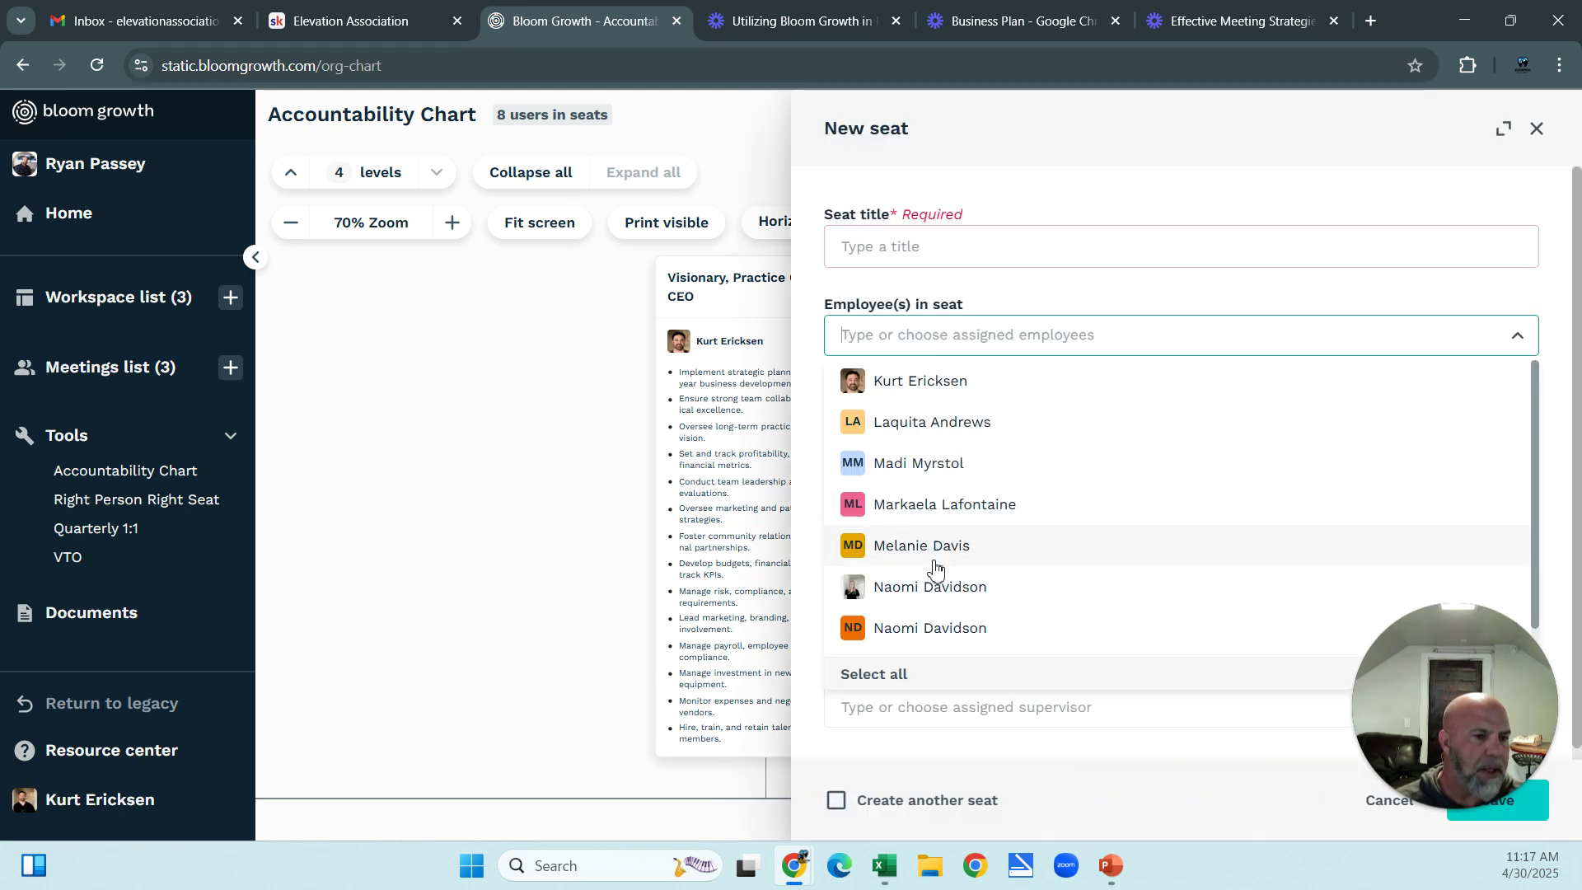
{"action": "left_click", "coordinate": [530, 607]}
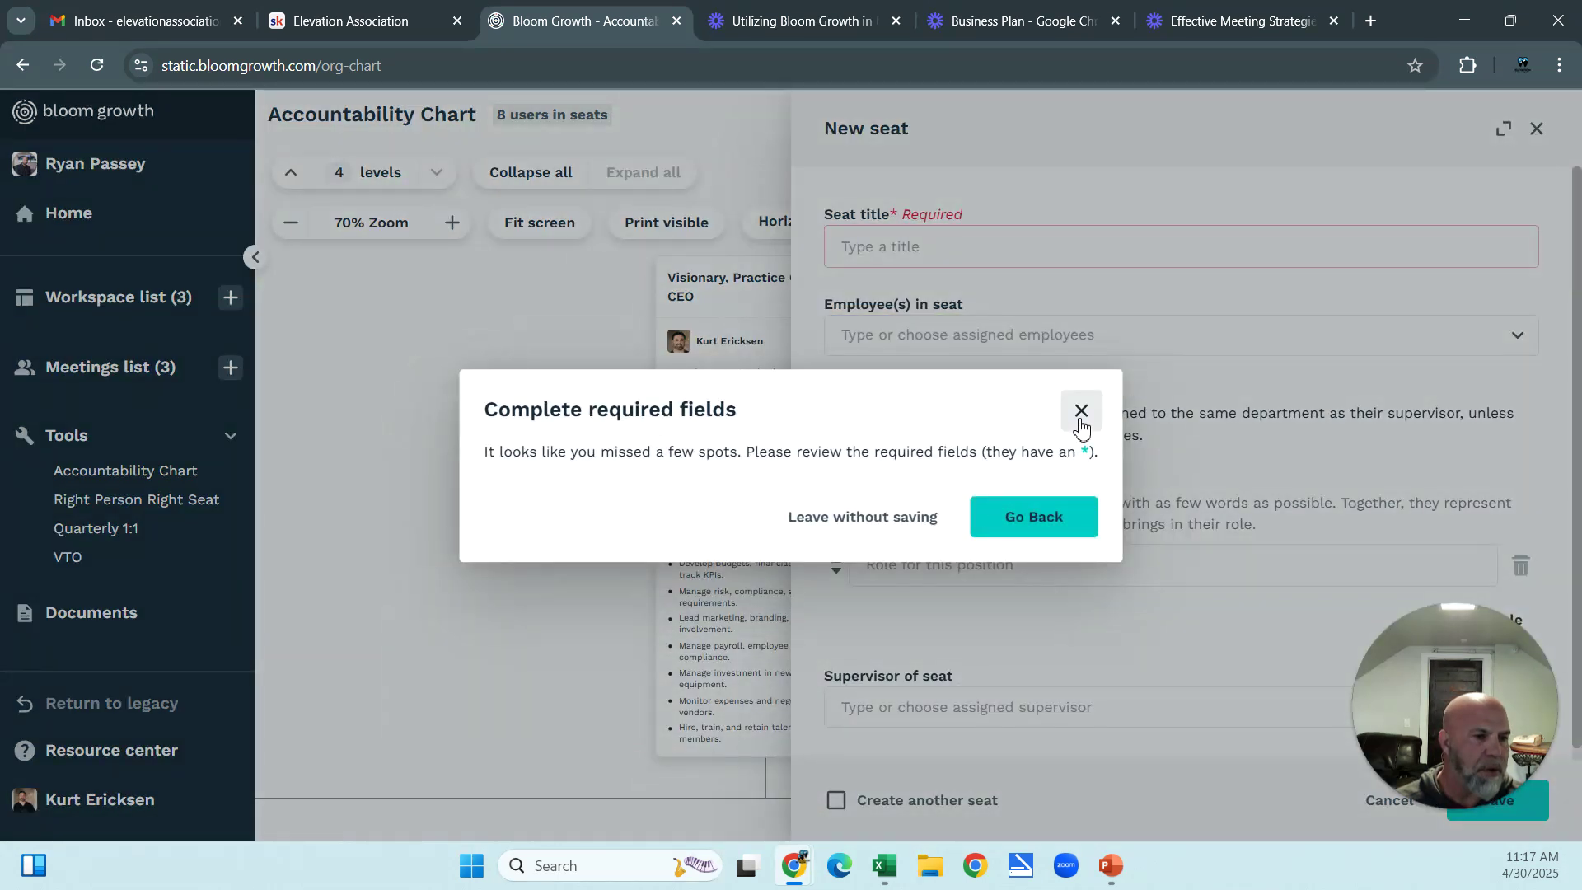
{"action": "left_click", "coordinate": [1081, 410]}
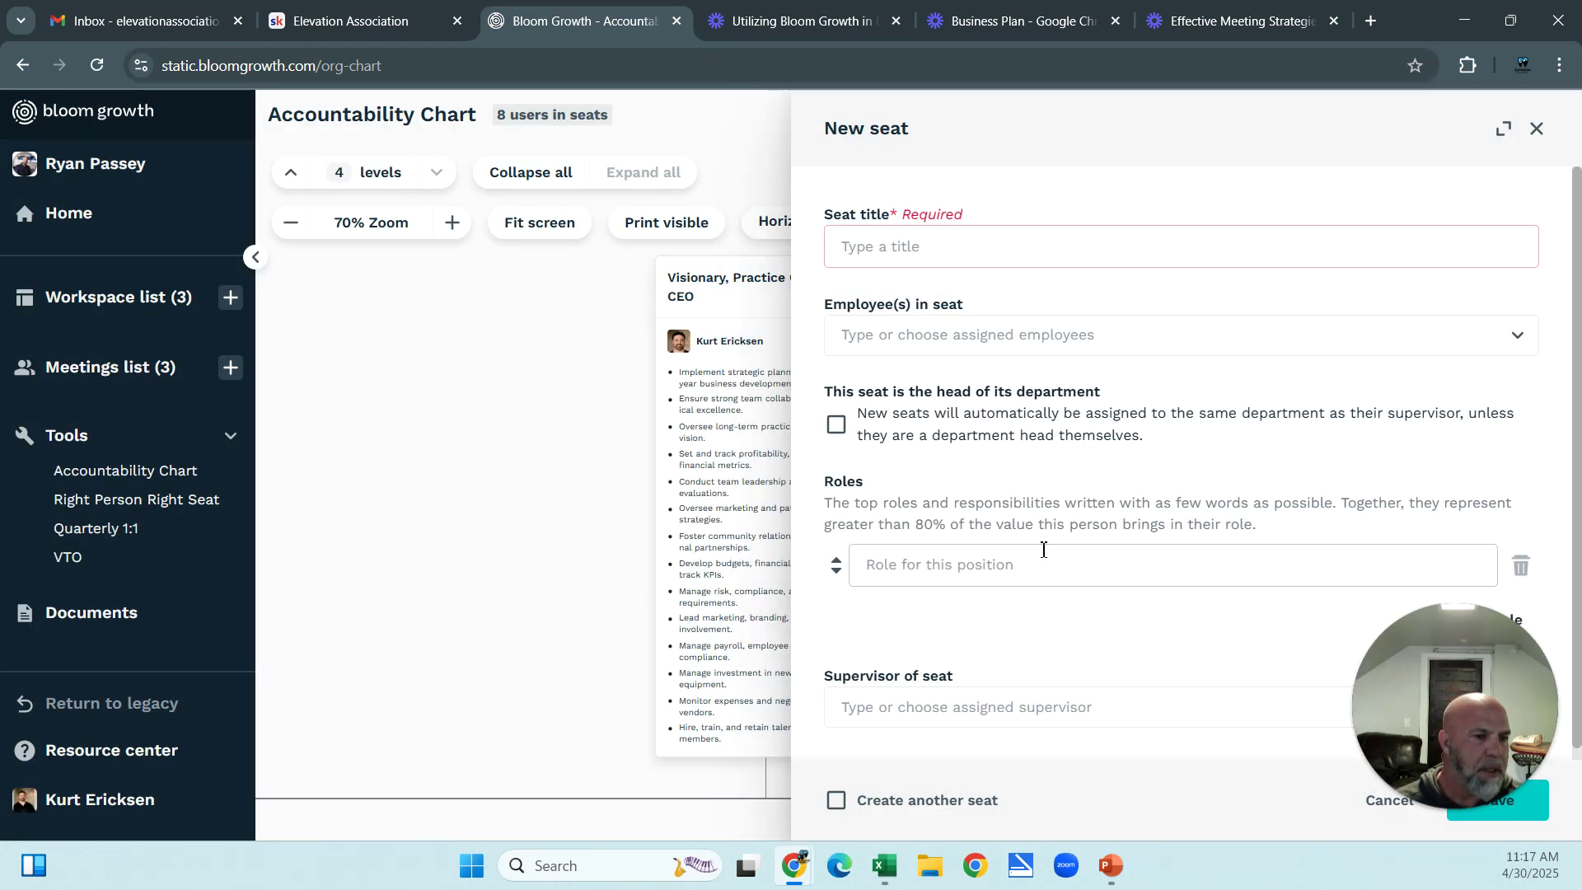
{"action": "left_click", "coordinate": [1537, 129]}
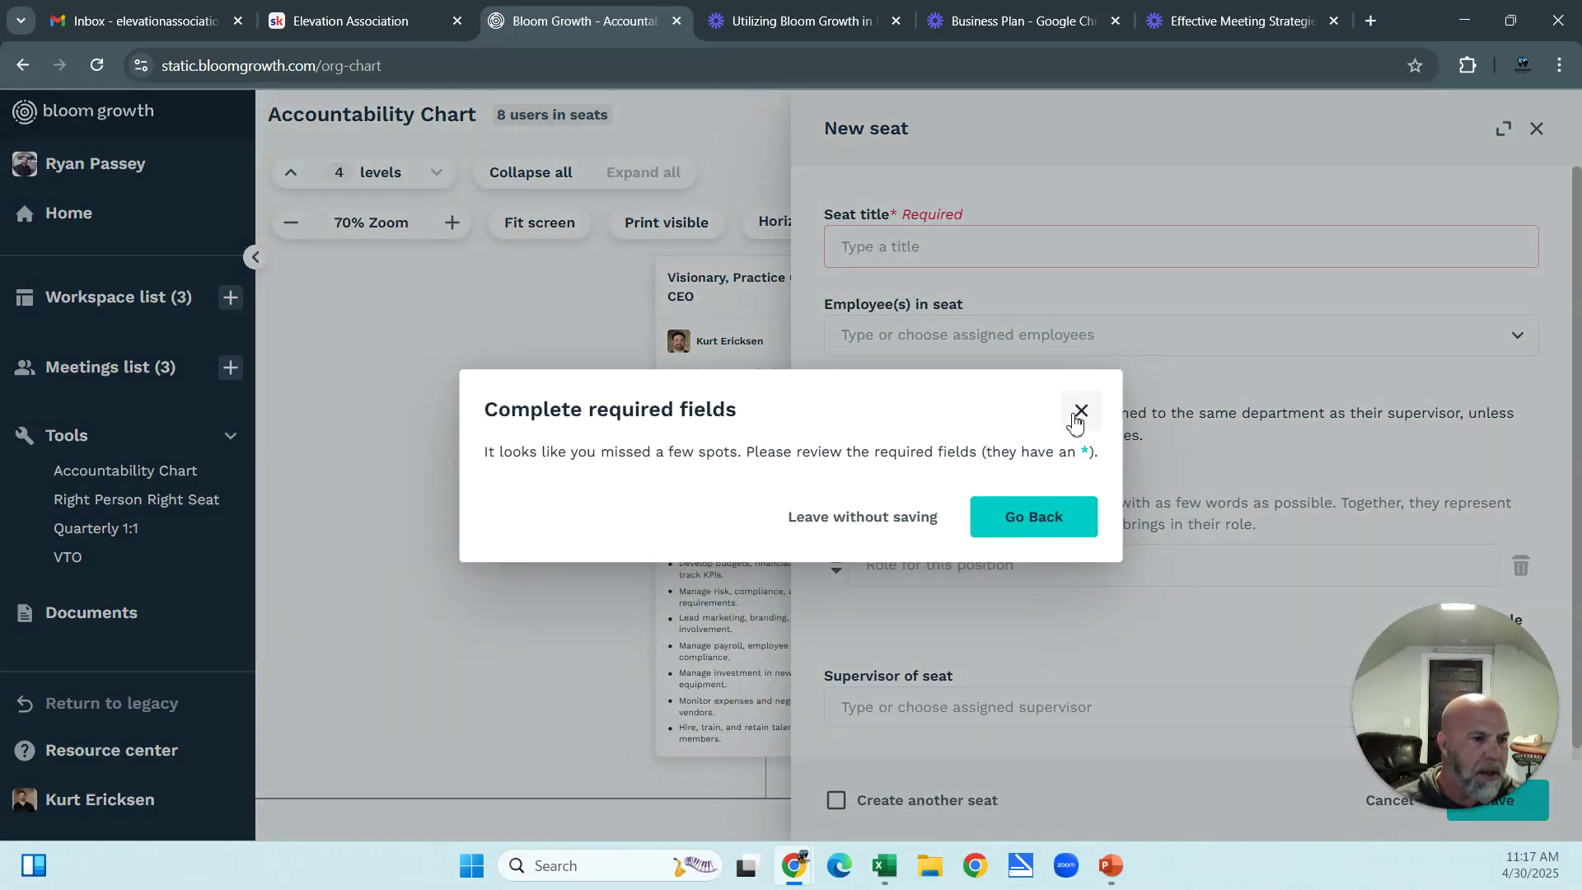
{"action": "left_click", "coordinate": [1080, 412]}
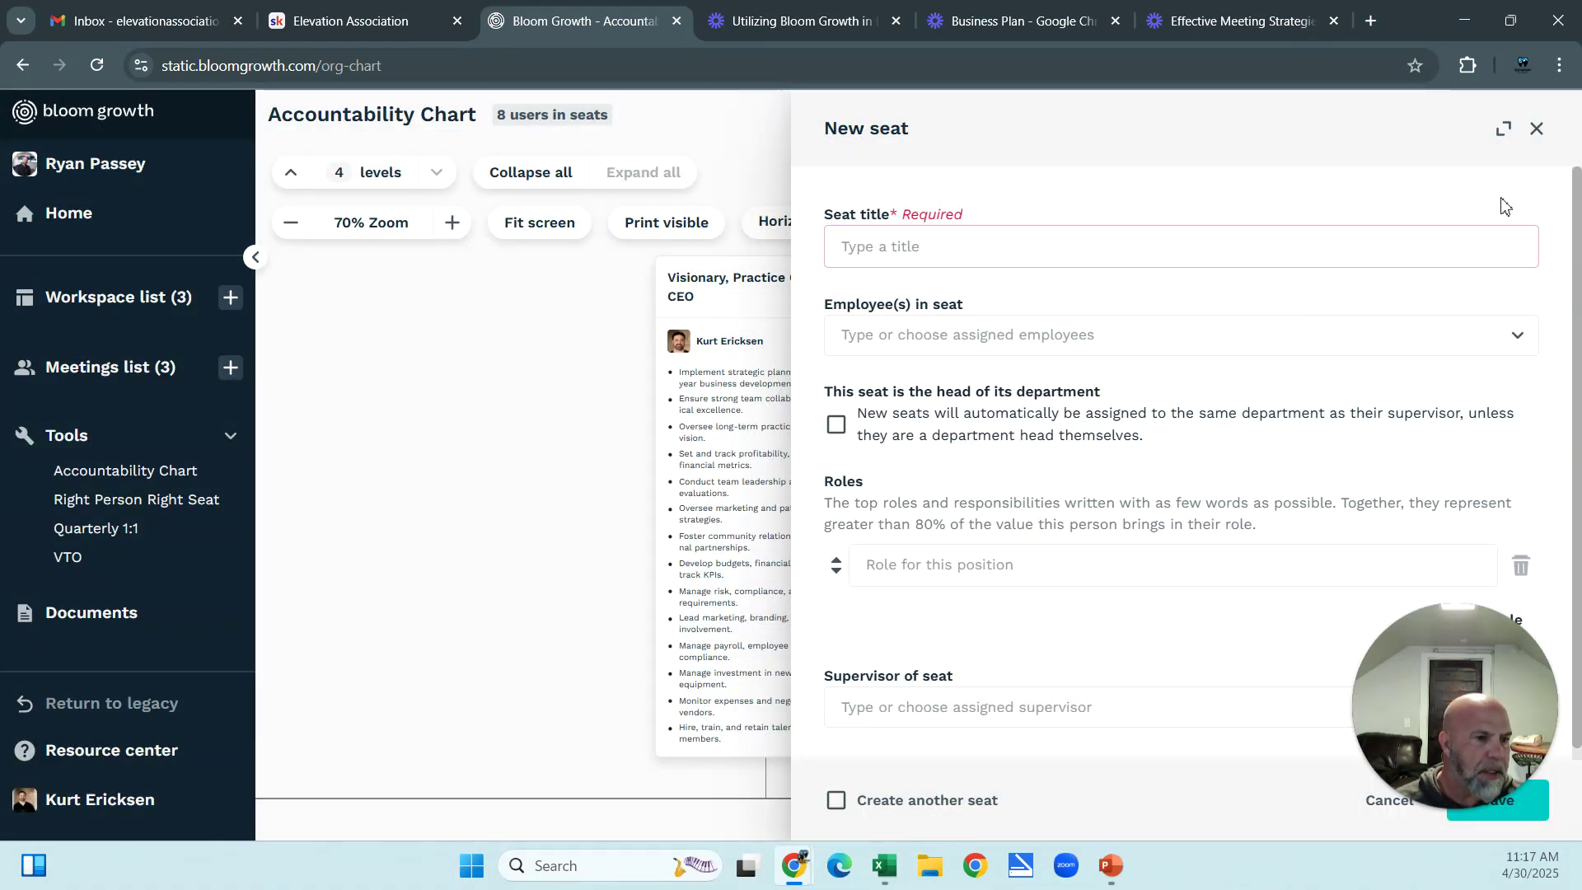
{"action": "left_click", "coordinate": [1536, 128]}
{"action": "left_click", "coordinate": [875, 518]}
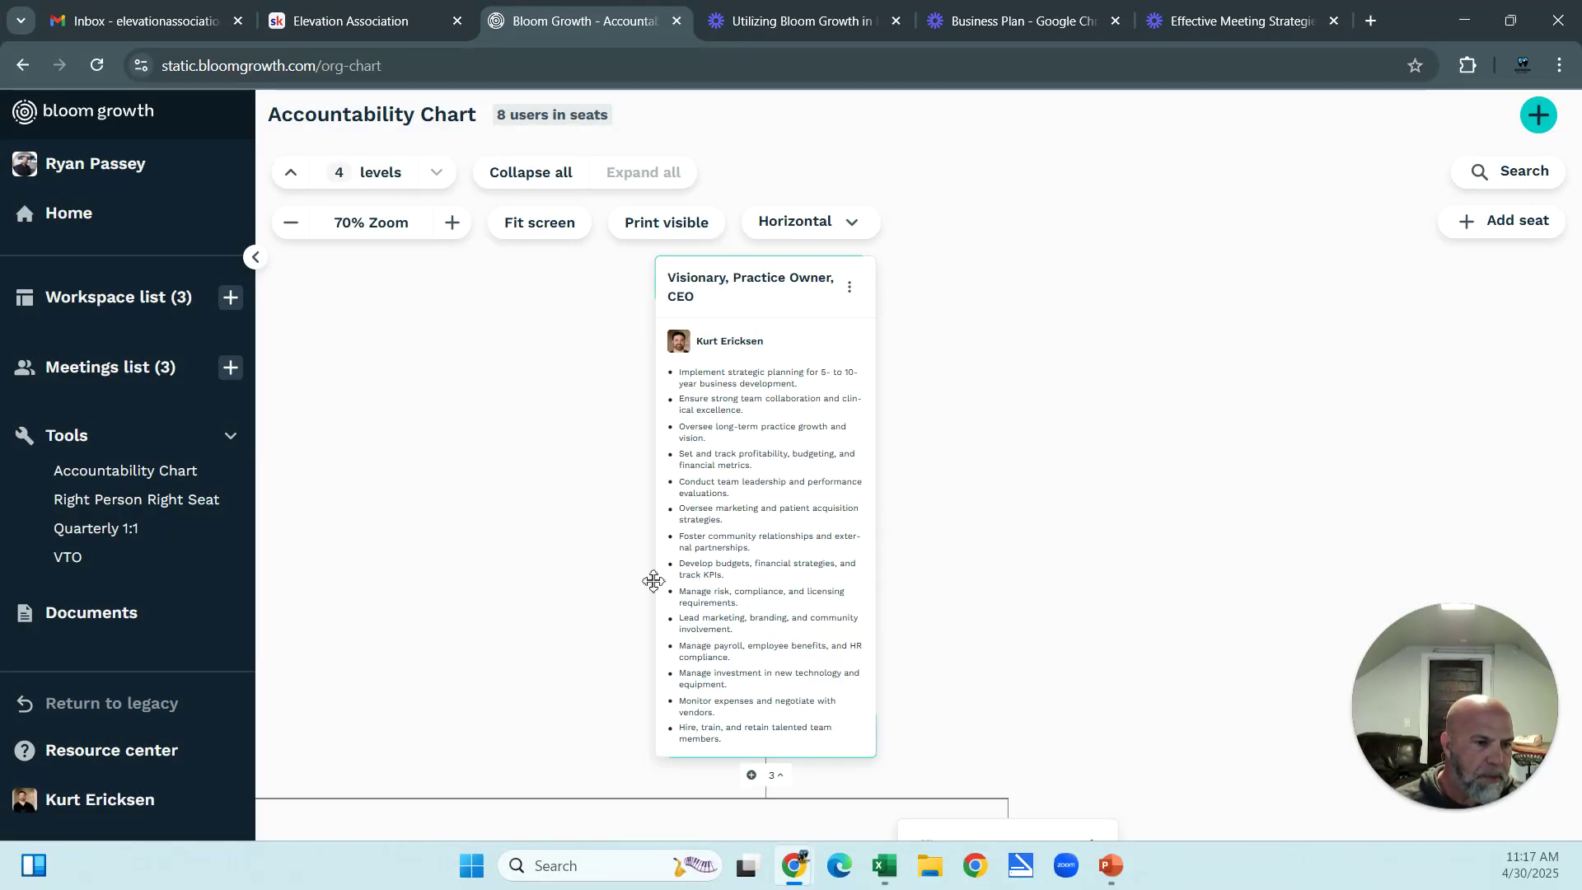
- Survey the chart's levels below the Visionary, Practice Owner, CEO seat, down to the Hygiene and Dental Assistant seats
{"action": "scroll", "coordinate": [431, 487], "scroll_direction": "down", "scroll_amount": 3}
{"action": "left_click_drag", "start_coordinate": [900, 646], "coordinate": [1137, 275]}
{"action": "left_click_drag", "start_coordinate": [1087, 743], "coordinate": [1211, 616]}
{"action": "left_click_drag", "start_coordinate": [816, 646], "coordinate": [539, 323]}
{"action": "left_click_drag", "start_coordinate": [285, 337], "coordinate": [332, 399]}
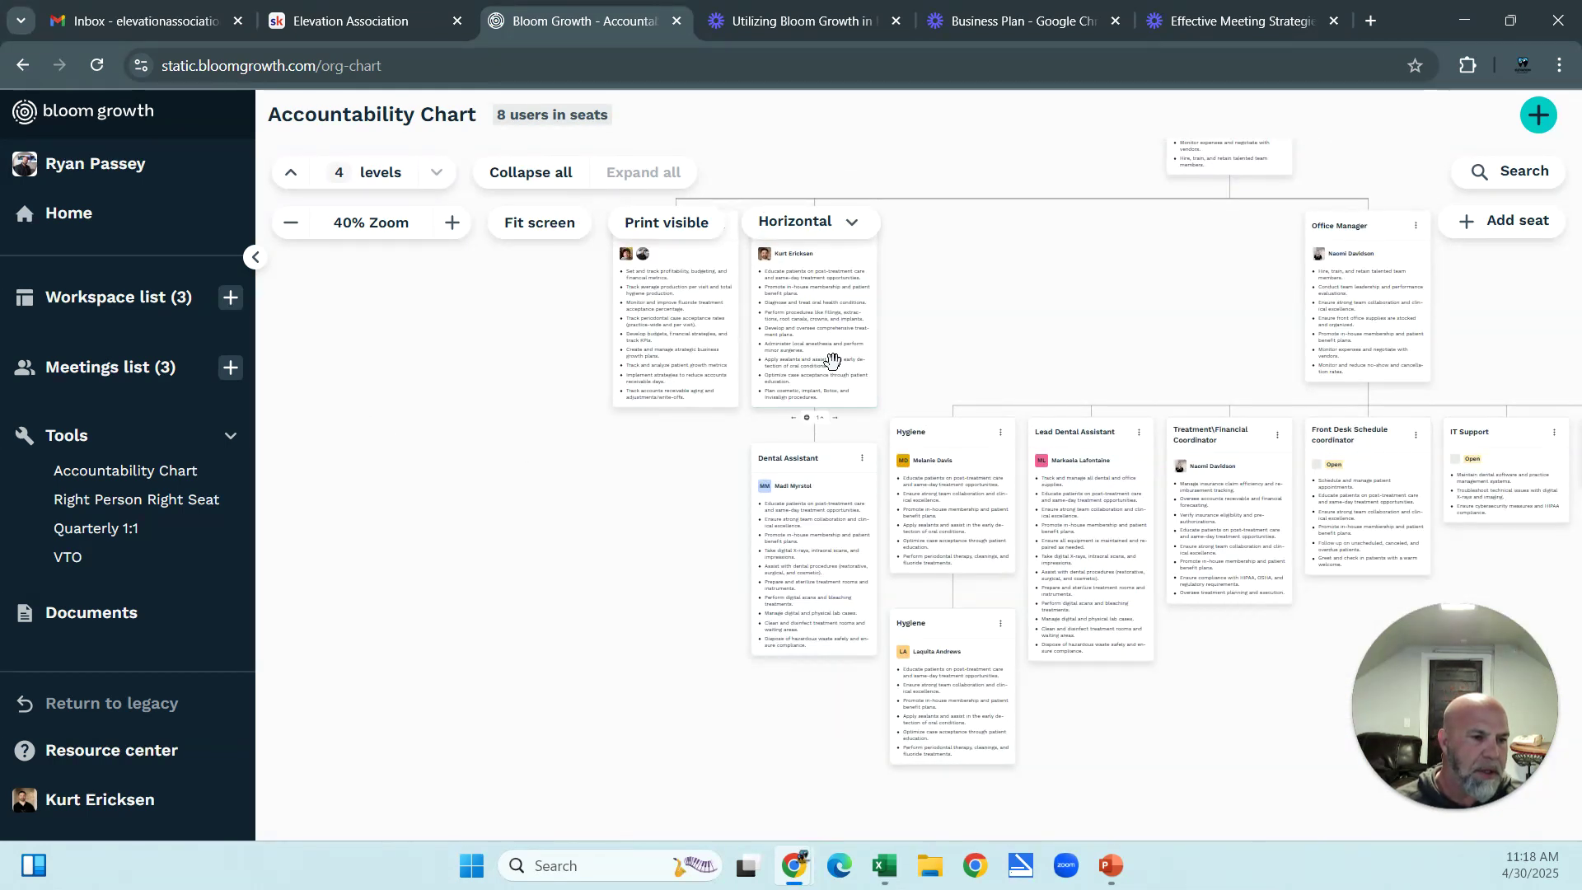
{"action": "left_click_drag", "start_coordinate": [811, 503], "coordinate": [1082, 624]}
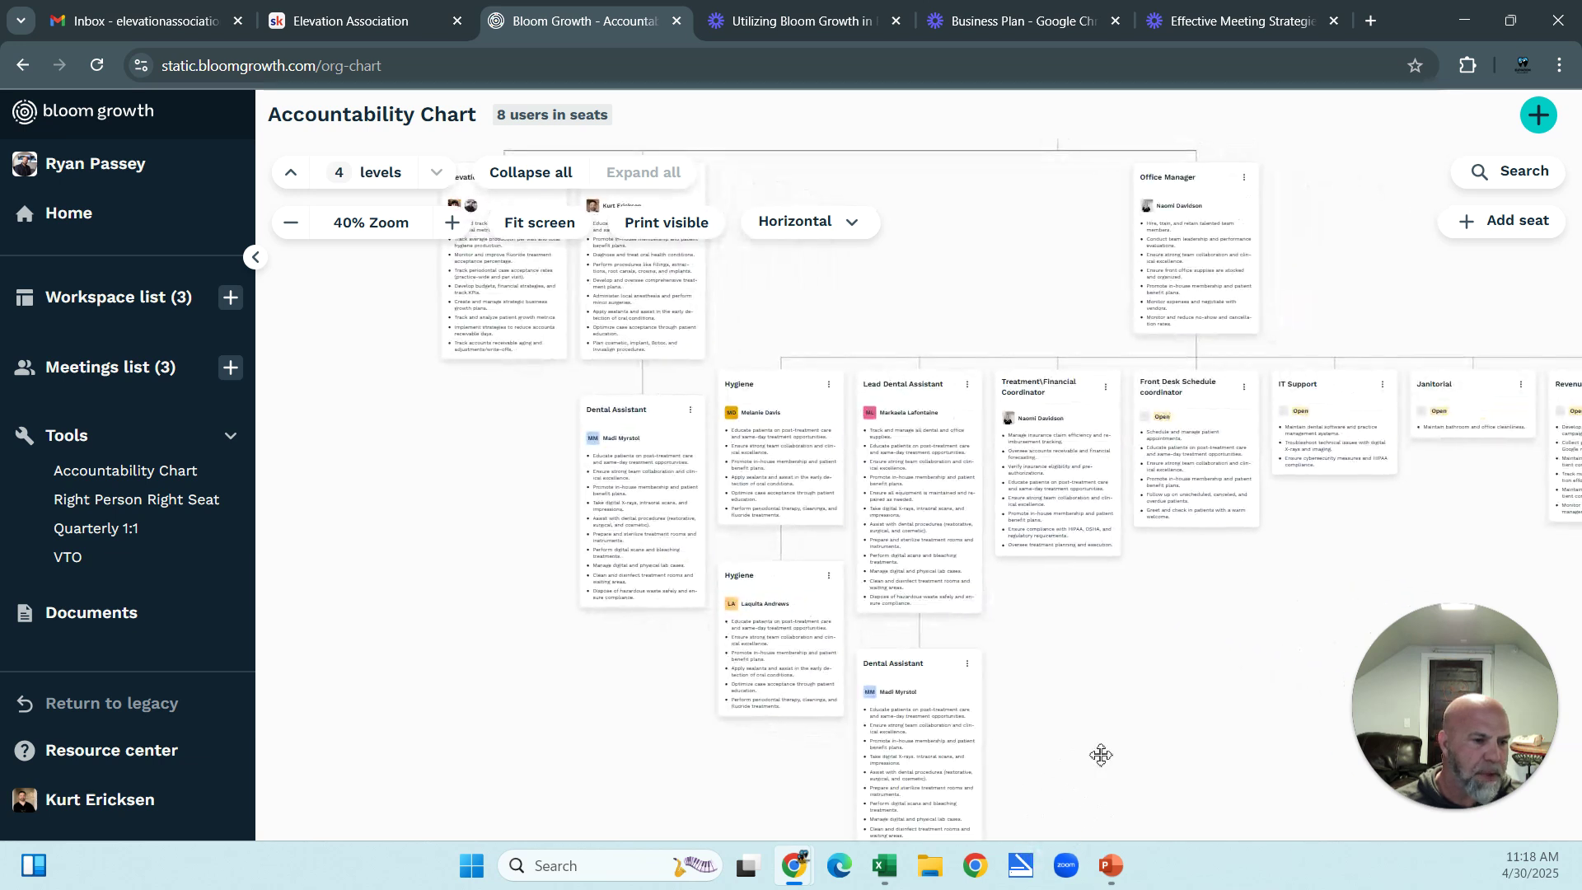
{"action": "left_click_drag", "start_coordinate": [1183, 713], "coordinate": [878, 715]}
{"action": "scroll", "coordinate": [948, 681], "scroll_direction": "down", "scroll_amount": 1}
{"action": "left_click_drag", "start_coordinate": [960, 682], "coordinate": [1044, 372]}
- View the details of the second-level Hygiene seat, read its roles down to its supervisor, and close them
{"action": "scroll", "coordinate": [958, 481], "scroll_direction": "up", "scroll_amount": 3}
{"action": "left_click_drag", "start_coordinate": [890, 540], "coordinate": [1031, 601]}
{"action": "scroll", "coordinate": [1008, 604], "scroll_direction": "up", "scroll_amount": 1}
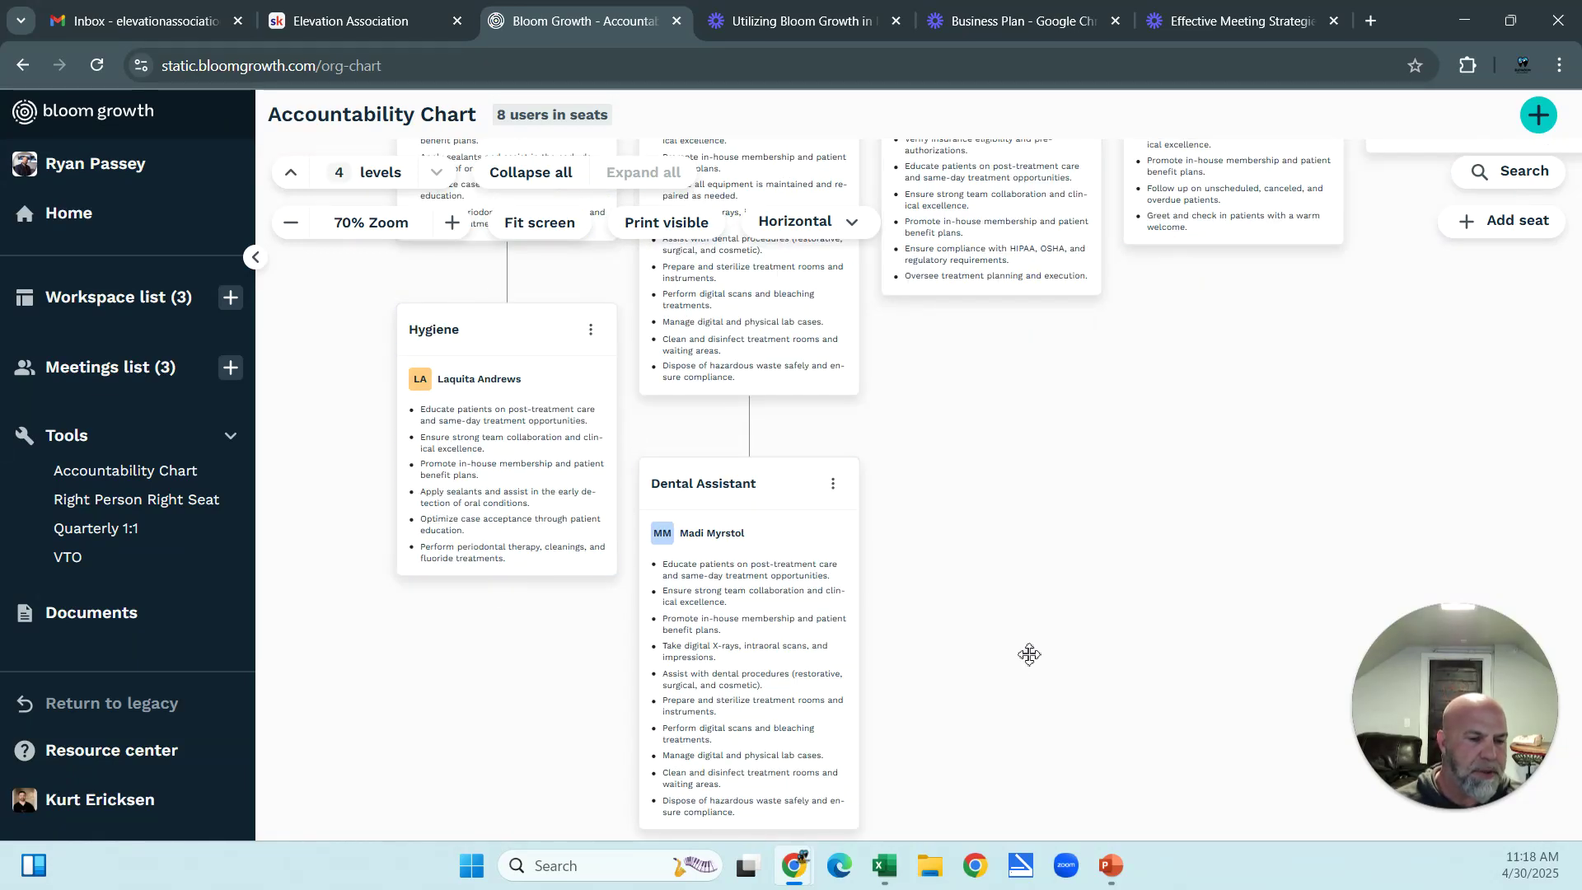
{"action": "left_click", "coordinate": [544, 457]}
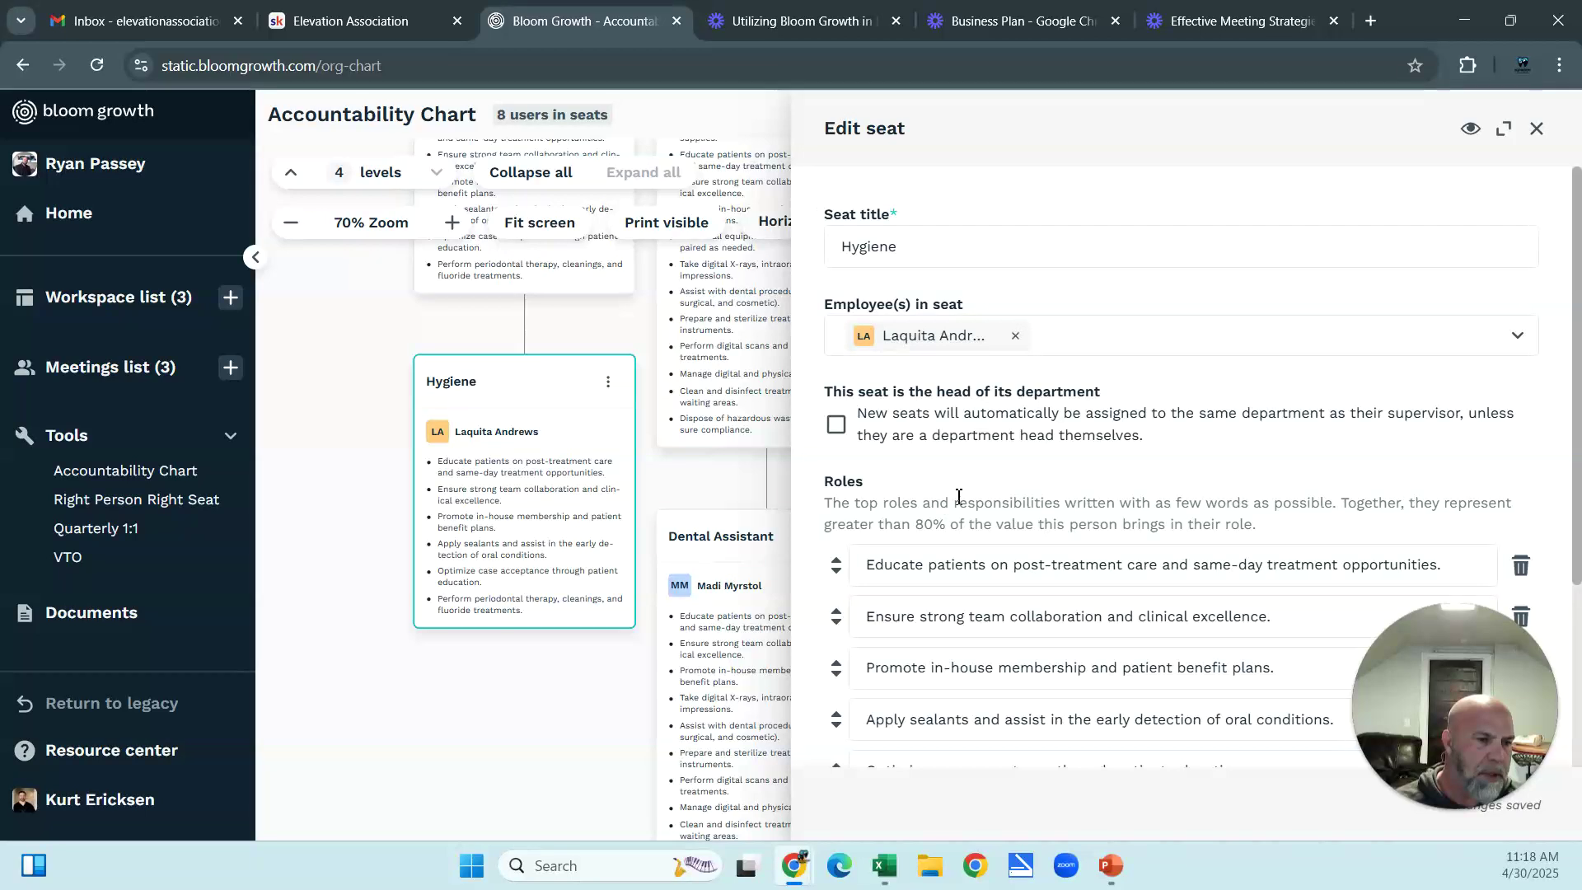
{"action": "scroll", "coordinate": [997, 461], "scroll_direction": "down", "scroll_amount": 1}
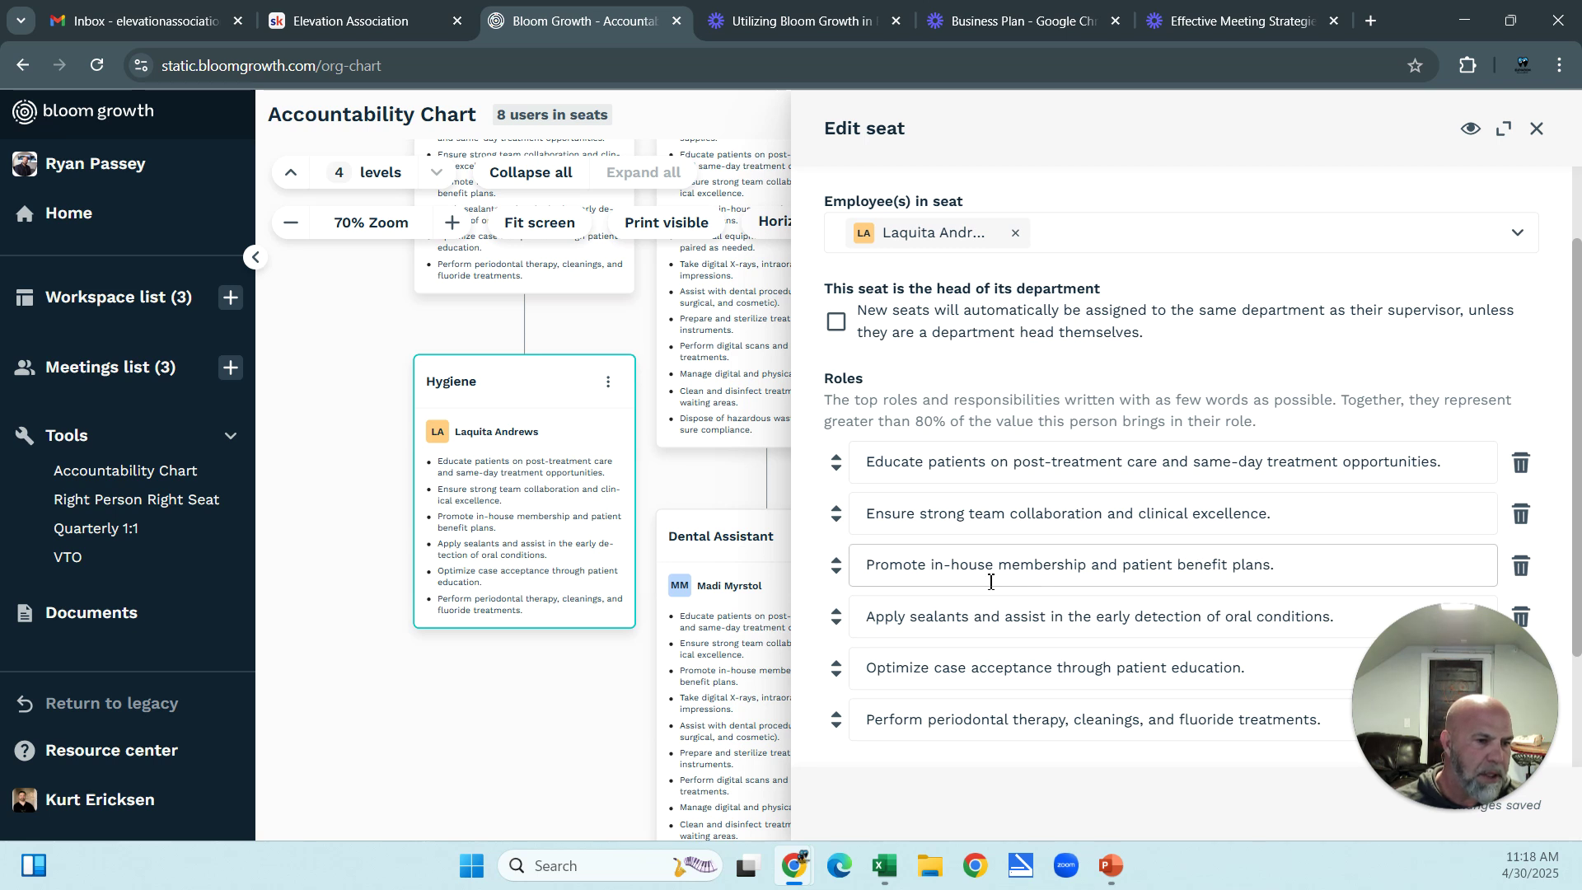
{"action": "scroll", "coordinate": [980, 581], "scroll_direction": "down", "scroll_amount": 1}
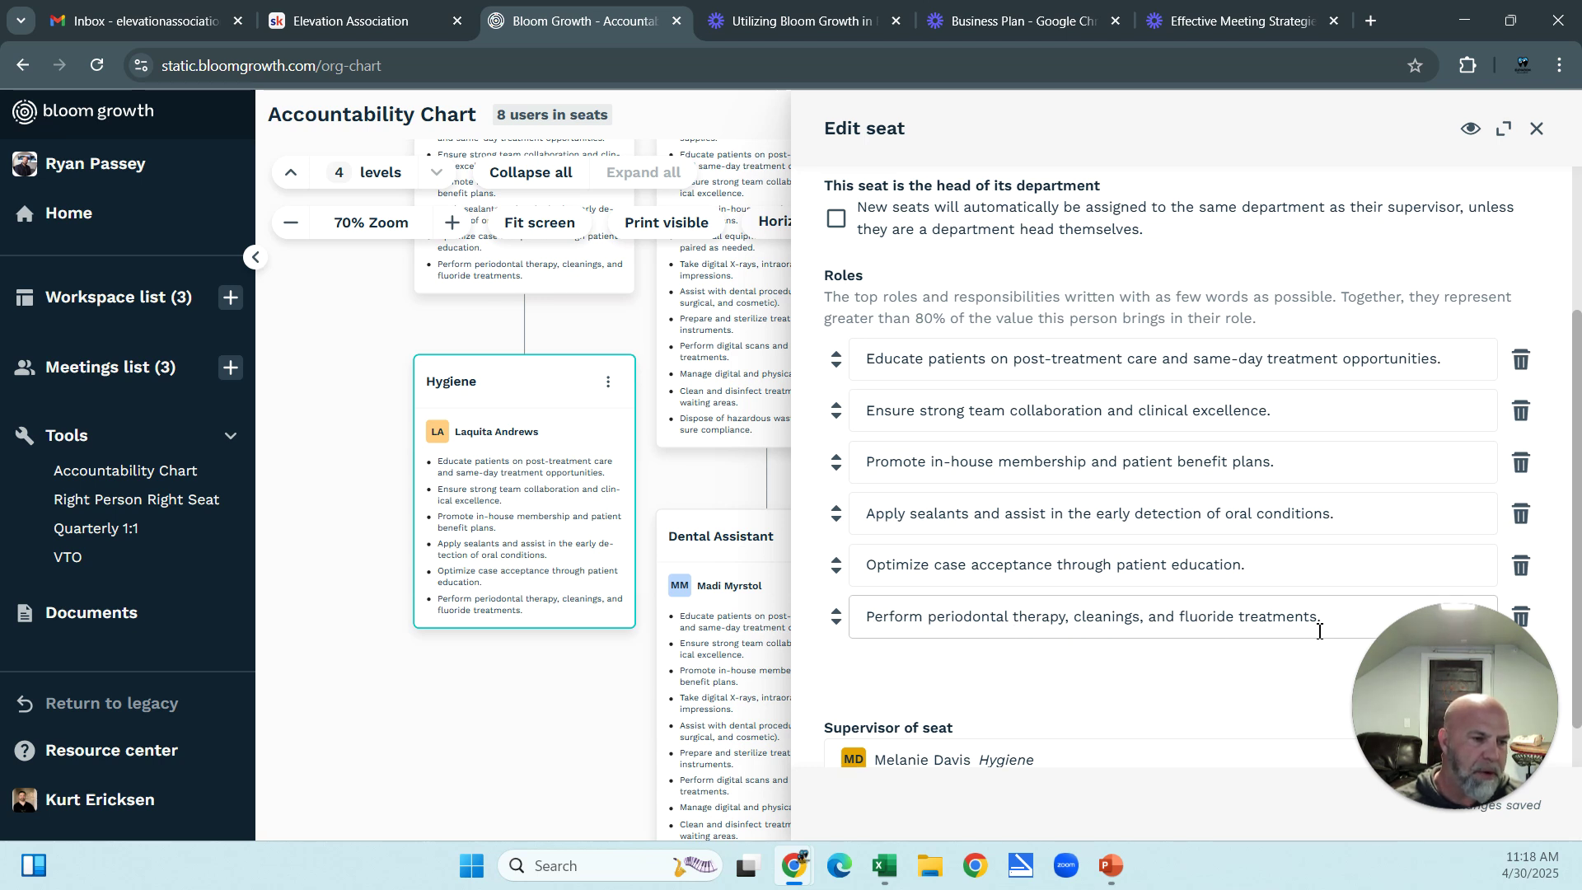
{"action": "left_click", "coordinate": [558, 695]}
- Look over the row of seats reporting to the Office Manager, from Hygiene to IT Support
{"action": "left_click_drag", "start_coordinate": [992, 576], "coordinate": [1095, 784]}
{"action": "left_click_drag", "start_coordinate": [1000, 240], "coordinate": [967, 306]}
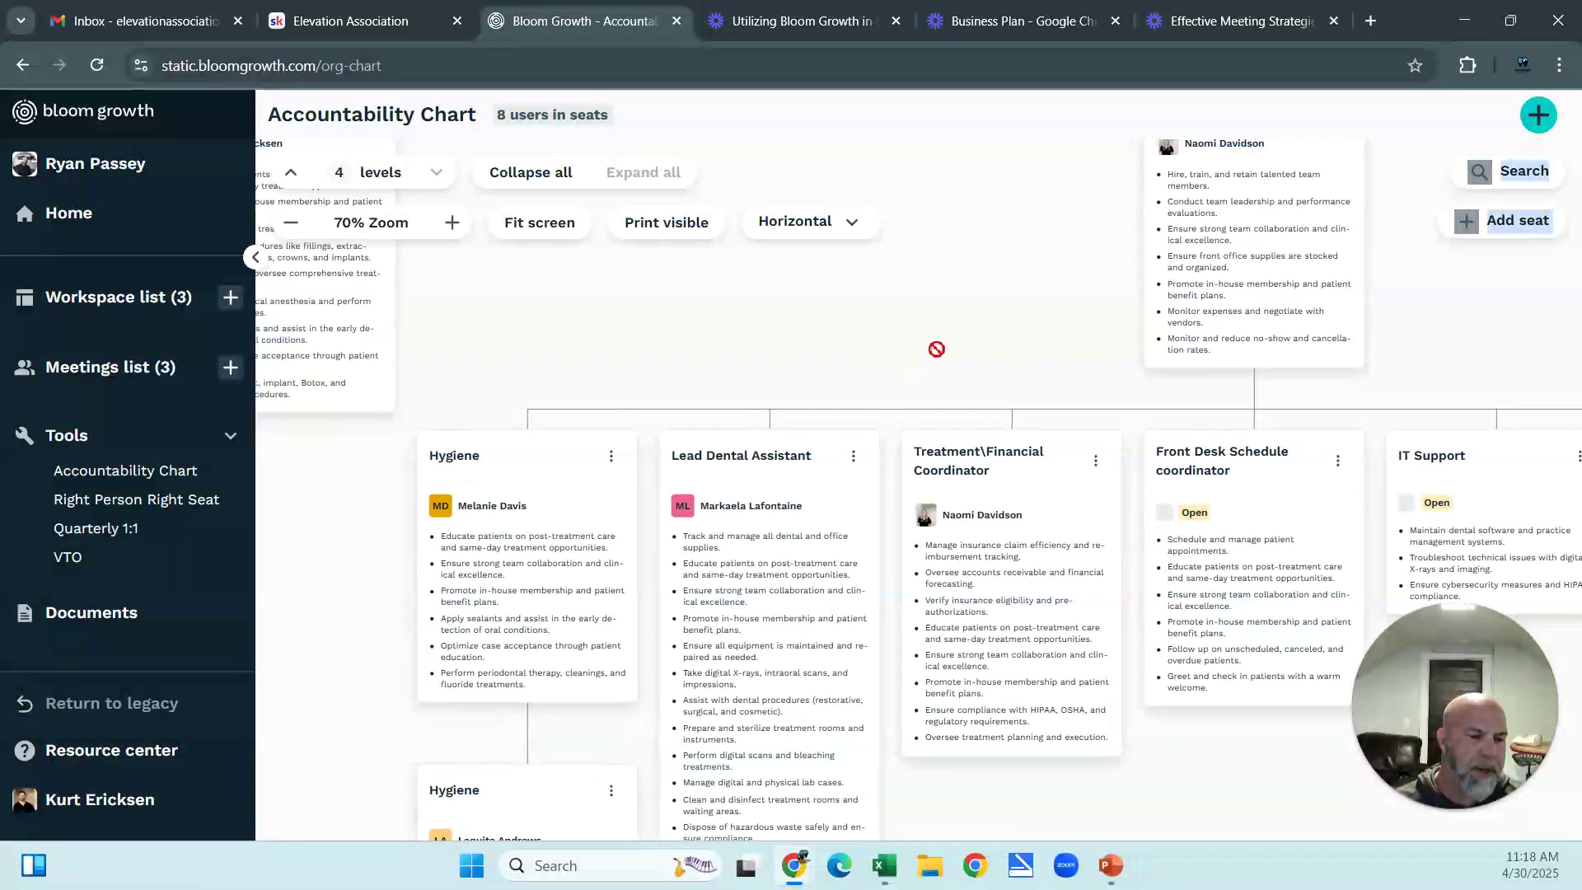
{"action": "scroll", "coordinate": [907, 329], "scroll_direction": "down", "scroll_amount": 2}
{"action": "left_click_drag", "start_coordinate": [1114, 726], "coordinate": [1118, 706]}
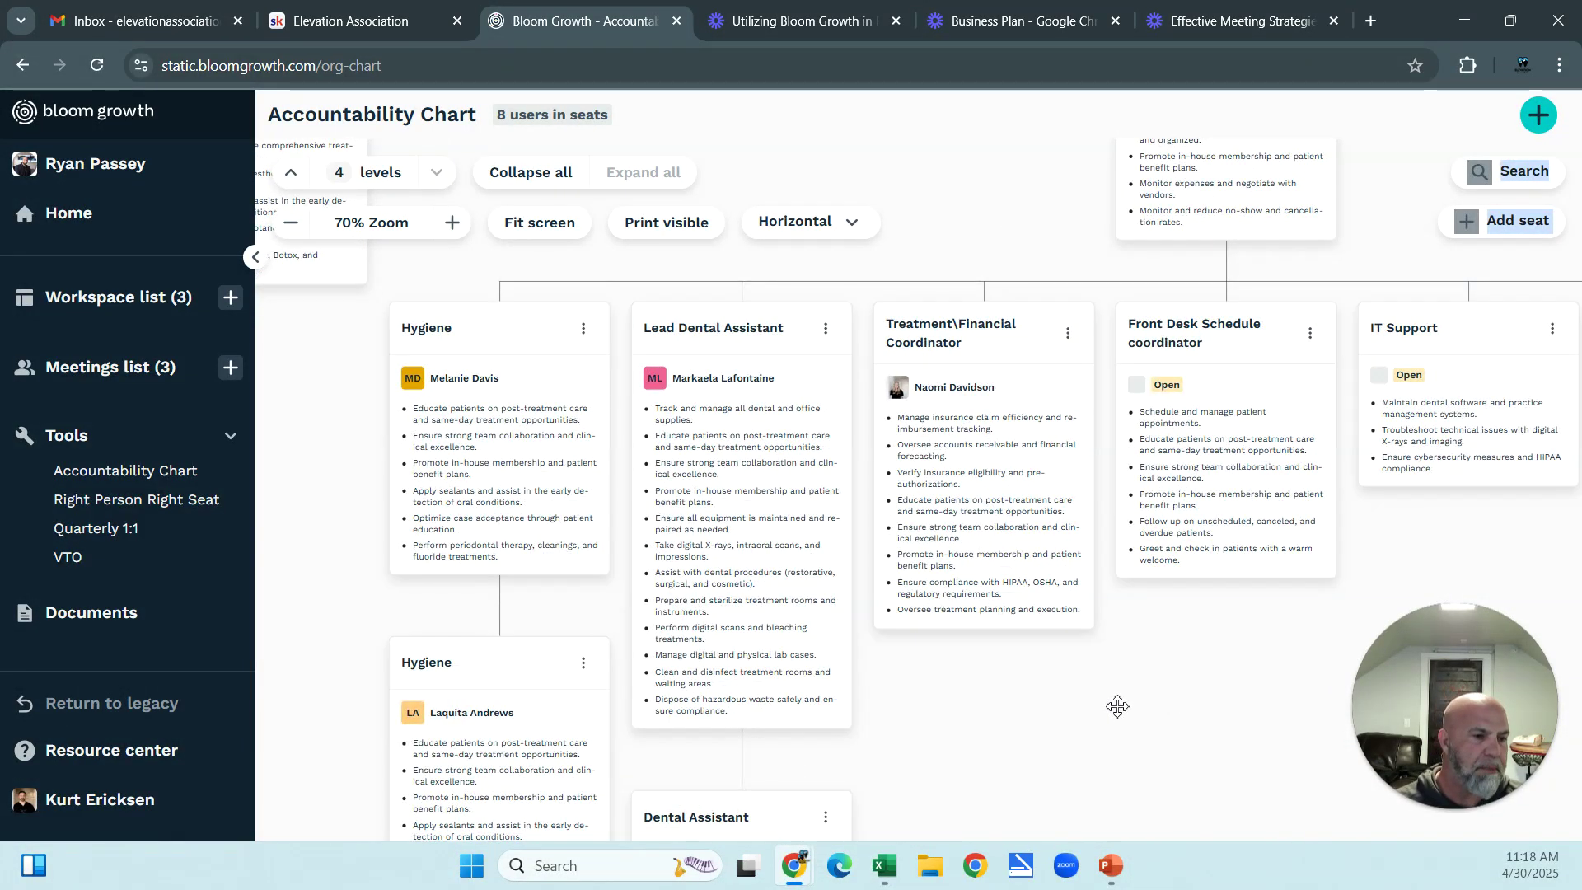